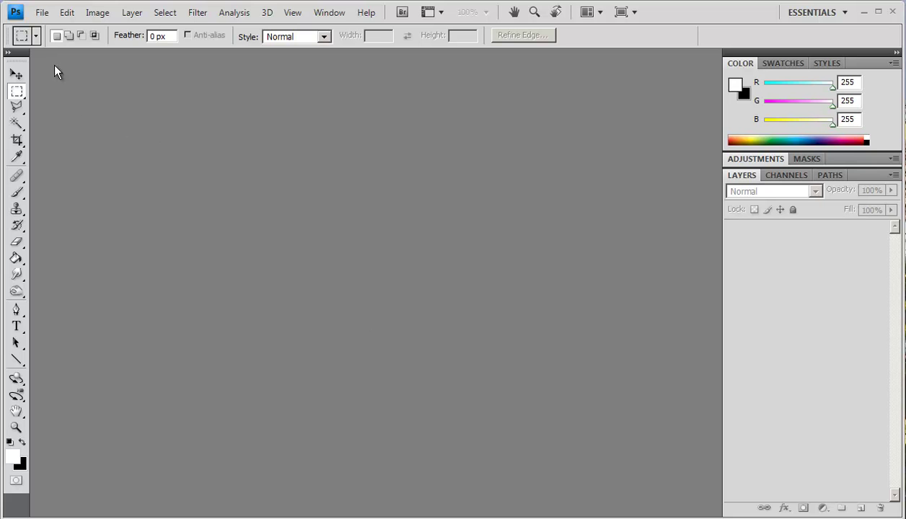
Step: Open the File menu in the empty Photoshop workspace
{"action": "left_click", "coordinate": [42, 13]}
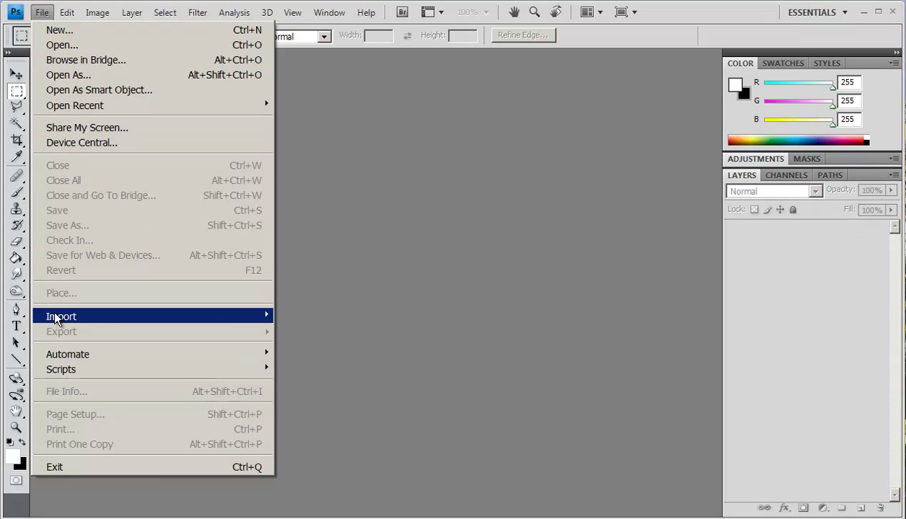
Step: Open Small HouseSection2-BW.jpg from the Week-08 folder as a new document
{"action": "left_click", "coordinate": [62, 45]}
{"action": "left_click_drag", "start_coordinate": [813, 161], "coordinate": [816, 250]}
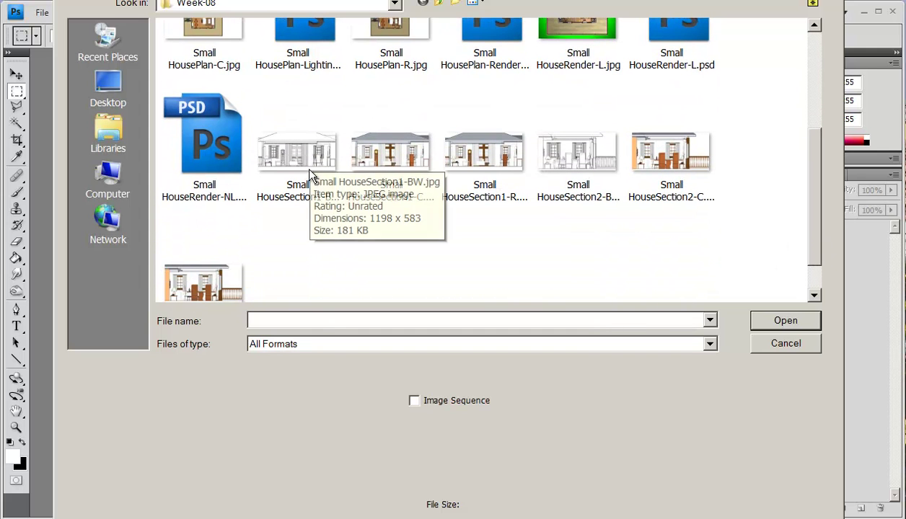
{"action": "left_click", "coordinate": [576, 165]}
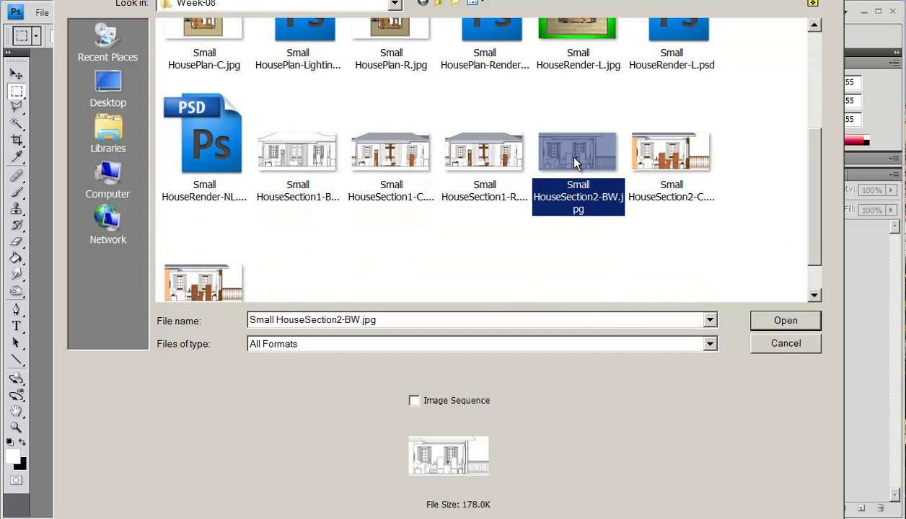
{"action": "left_click", "coordinate": [778, 320]}
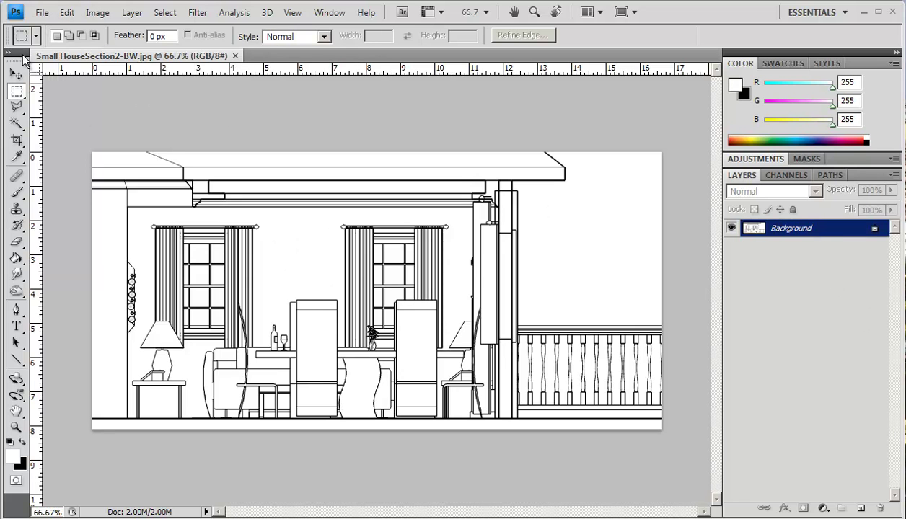
Step: Place Small HouseSection2-C as a layer over the drawing and commit it
{"action": "left_click", "coordinate": [41, 12]}
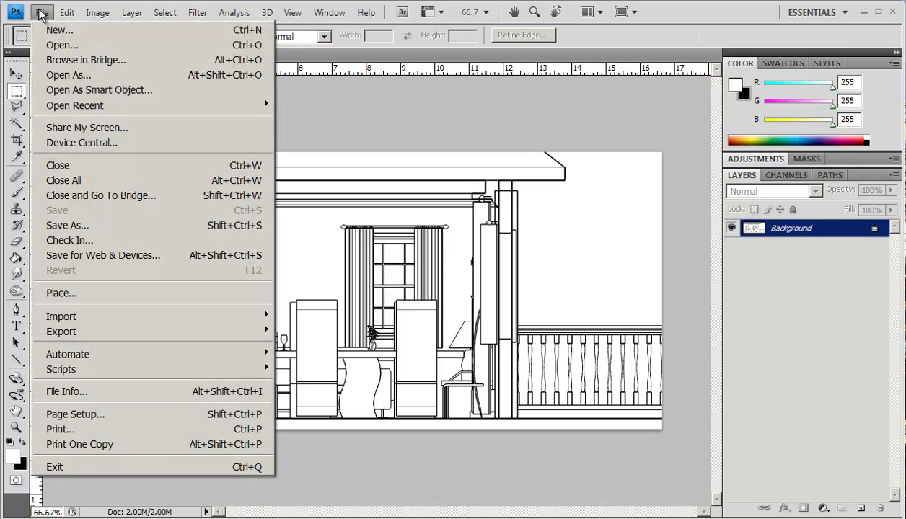
{"action": "left_click", "coordinate": [62, 293]}
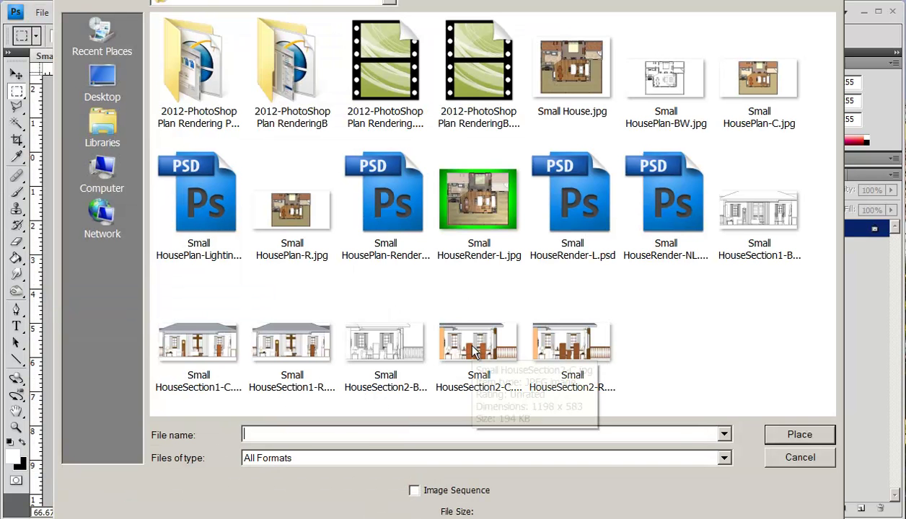
{"action": "left_click", "coordinate": [515, 389]}
{"action": "left_click", "coordinate": [768, 430]}
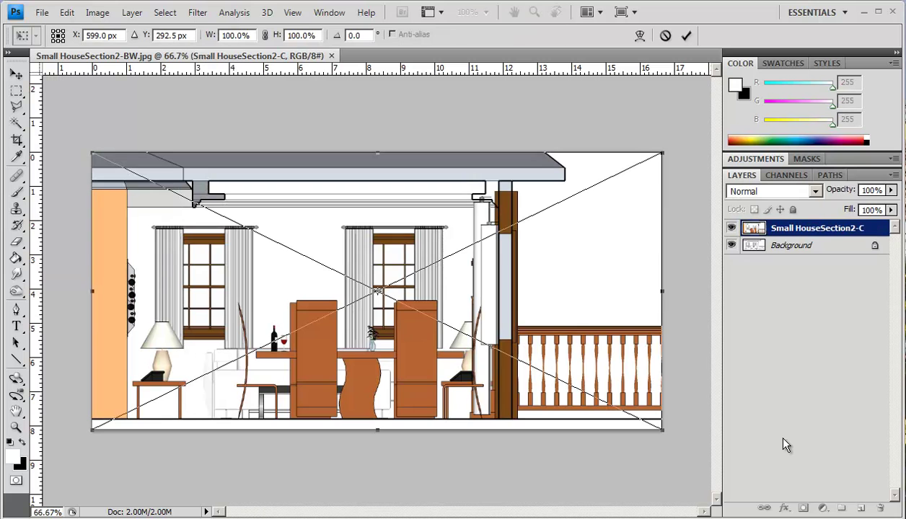
{"action": "left_click", "coordinate": [685, 37]}
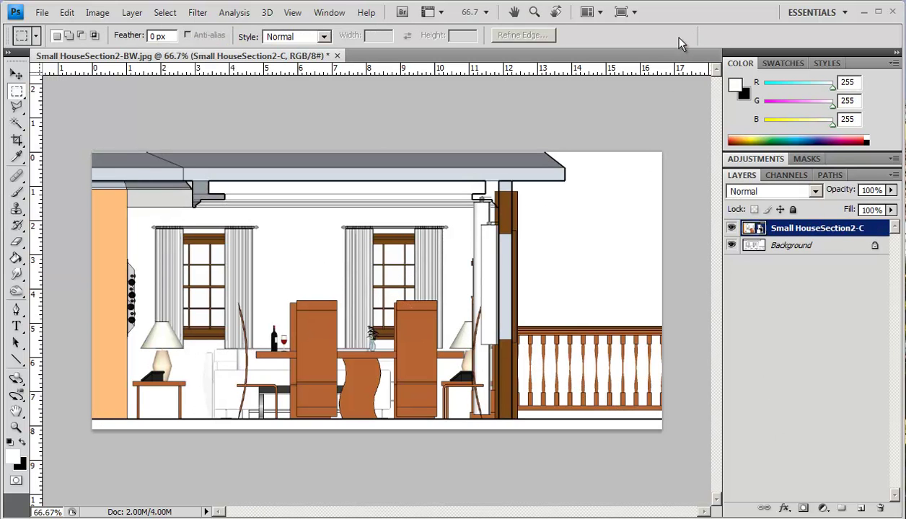
Step: Place Small HouseSection2-R.jpg as a layer over the drawing and commit it
{"action": "left_click", "coordinate": [42, 13]}
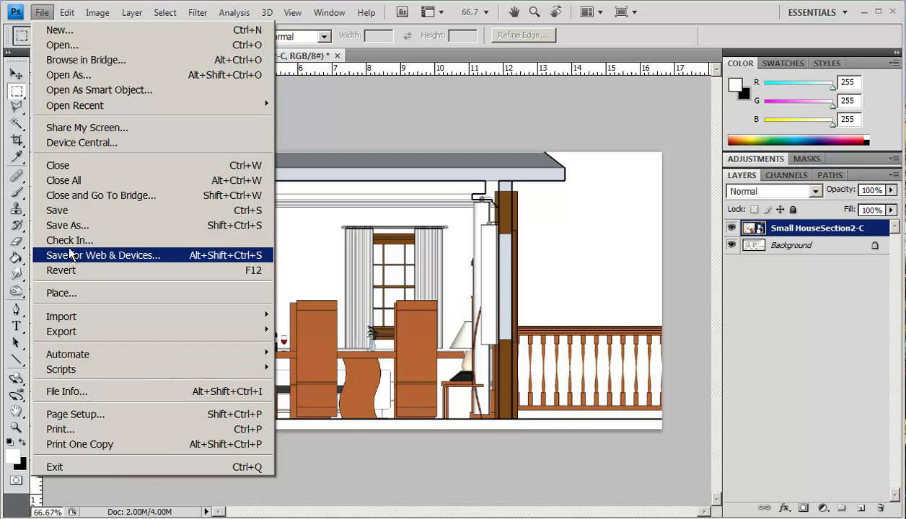
{"action": "left_click", "coordinate": [63, 292]}
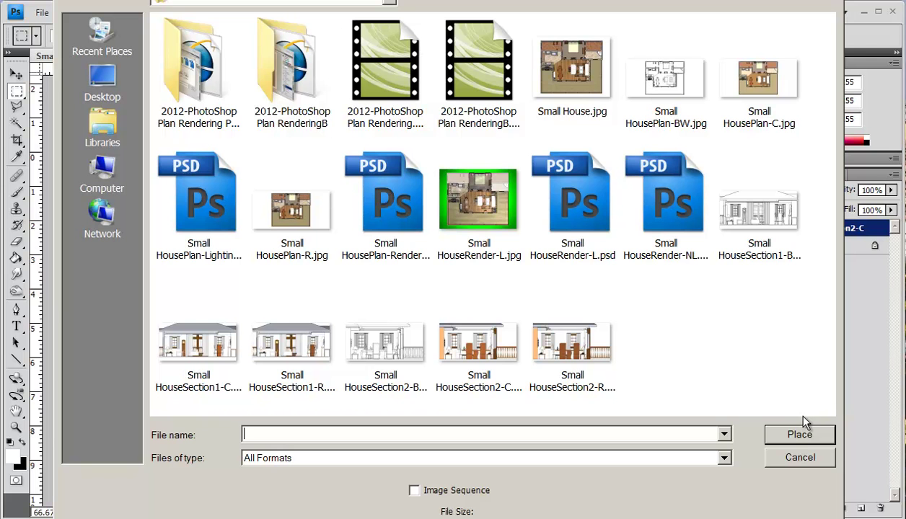
{"action": "left_click", "coordinate": [589, 356]}
{"action": "left_click", "coordinate": [799, 438]}
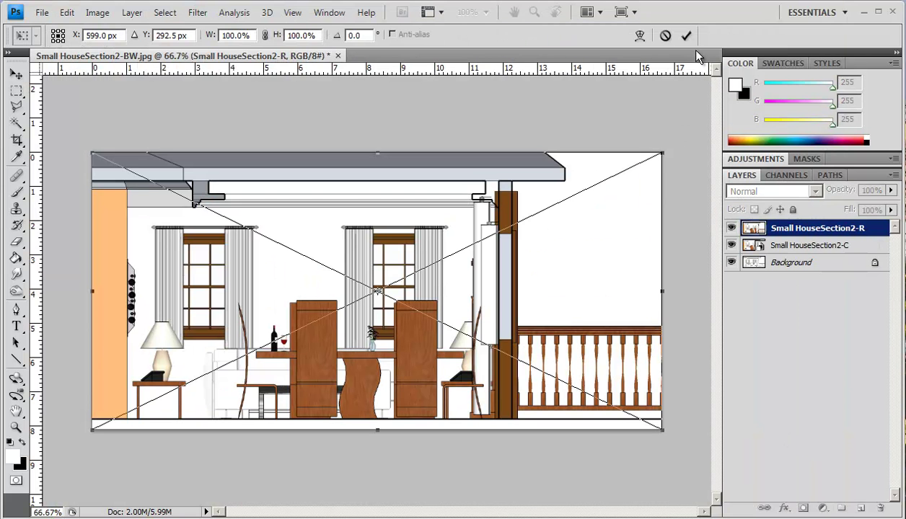
{"action": "left_click", "coordinate": [685, 35]}
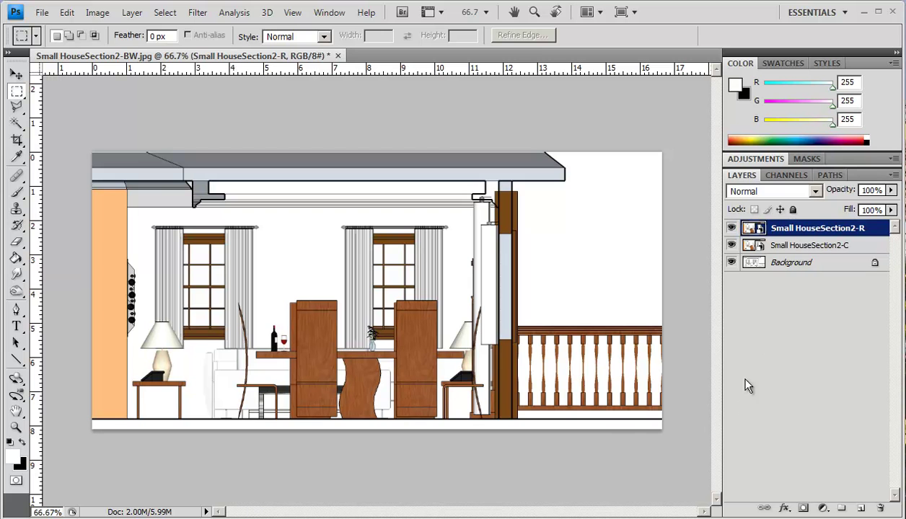
Step: Duplicate the Small HouseSection2-R layer and rasterize the copy
{"action": "right_click", "coordinate": [785, 230]}
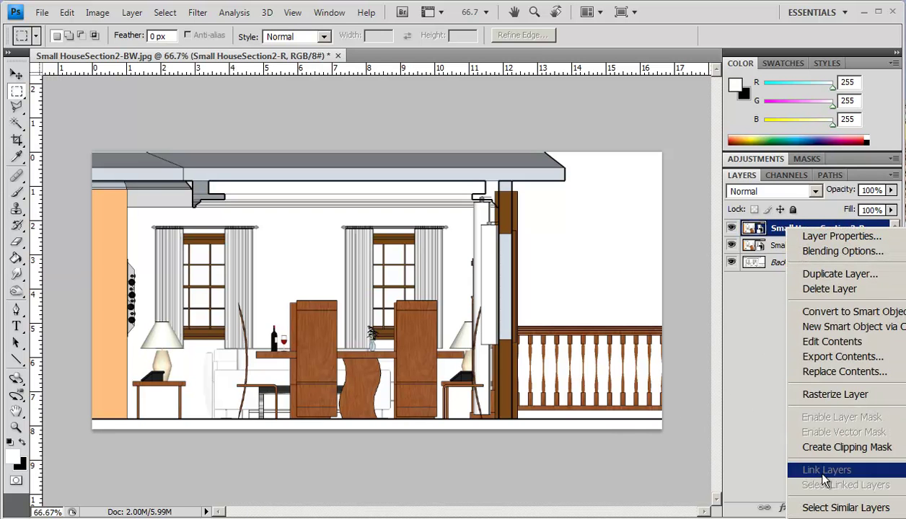
{"action": "left_click", "coordinate": [829, 274]}
{"action": "left_click", "coordinate": [454, 140]}
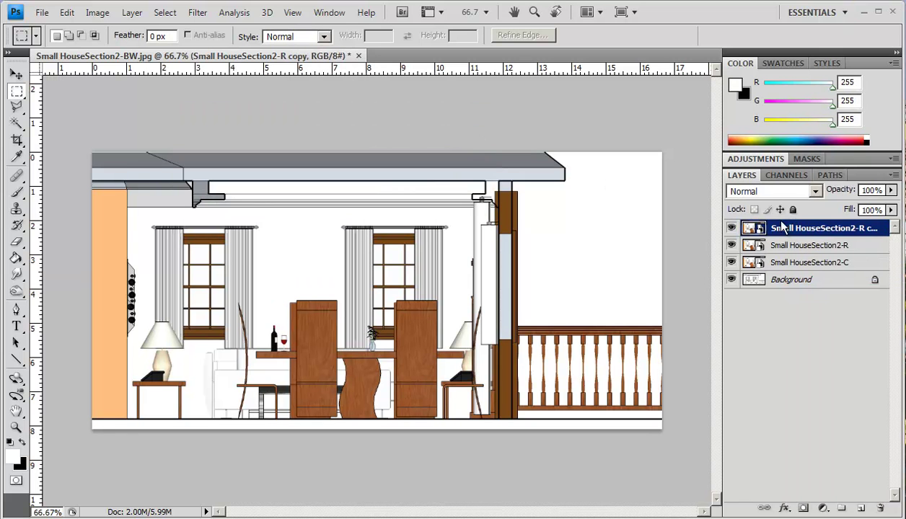
{"action": "right_click", "coordinate": [781, 228]}
{"action": "left_click", "coordinate": [860, 393]}
Step: Crop the canvas to the dining-room area, leaving out the railing
{"action": "left_click", "coordinate": [18, 141]}
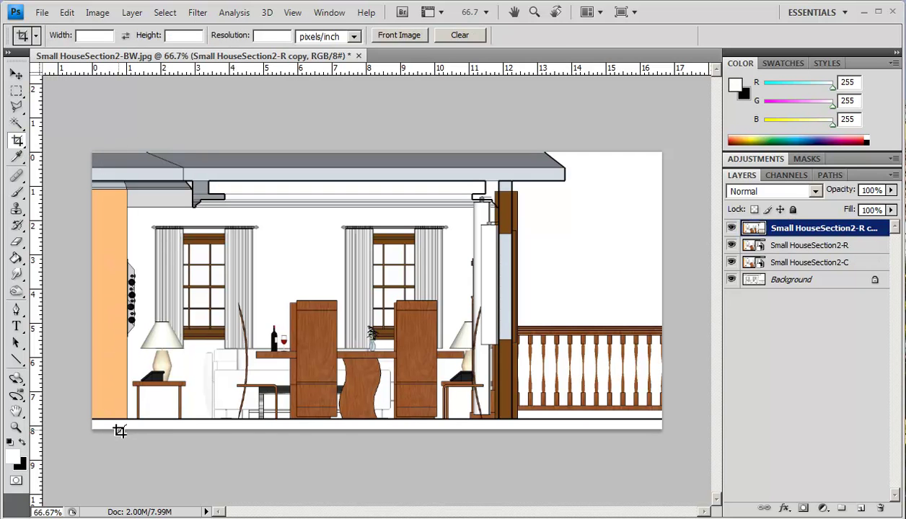
{"action": "left_click_drag", "start_coordinate": [120, 427], "coordinate": [517, 157]}
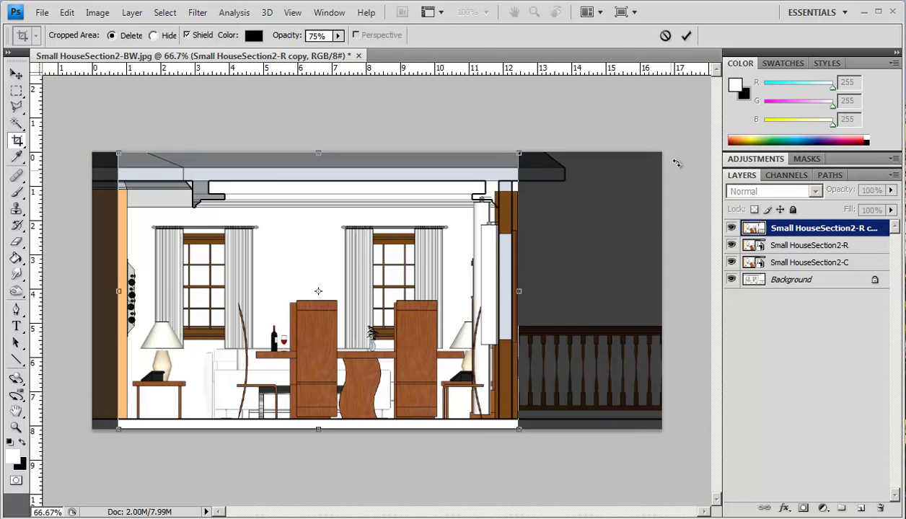
{"action": "left_click", "coordinate": [685, 37]}
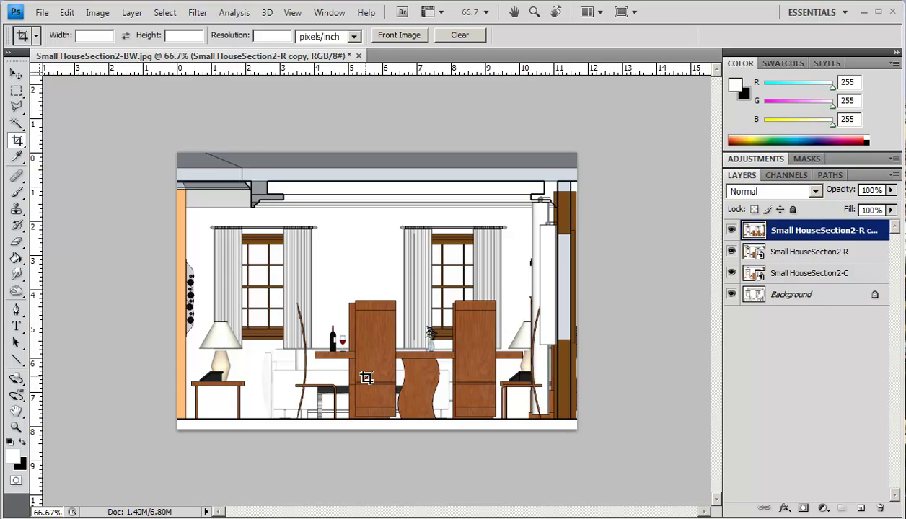
Step: Magic Wand the white wall and the floor patch by the left lamp table on Background
{"action": "left_click", "coordinate": [791, 296]}
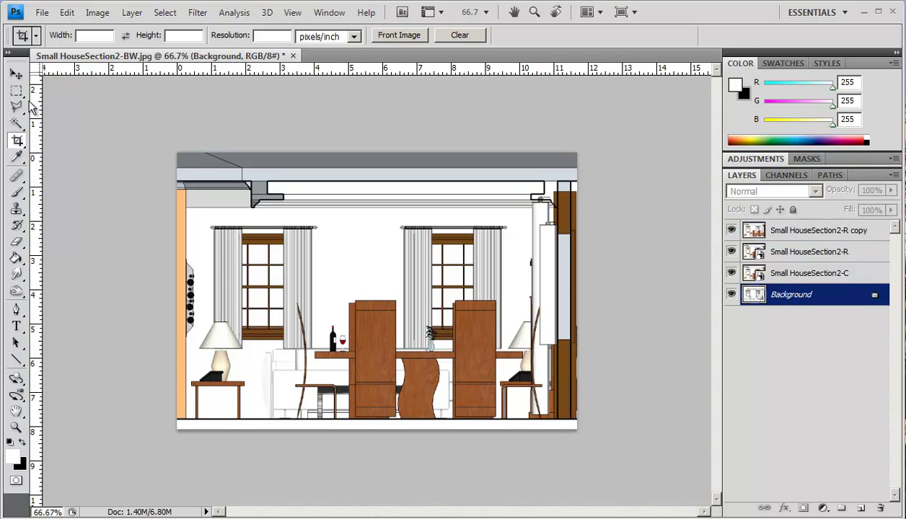
{"action": "left_click", "coordinate": [17, 122]}
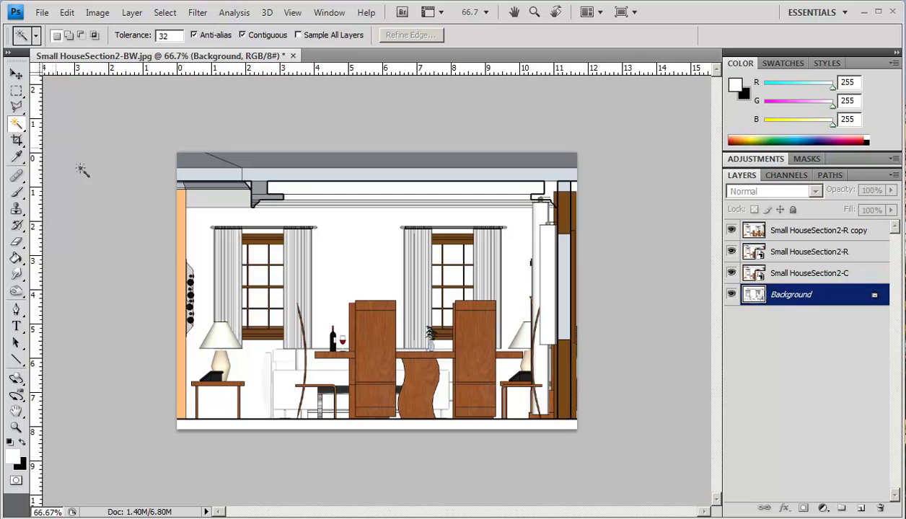
{"action": "left_click", "coordinate": [200, 261]}
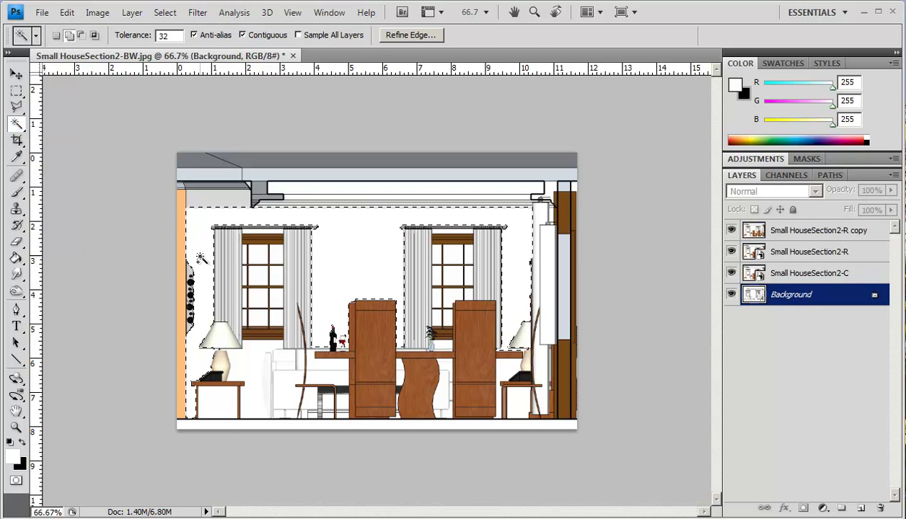
{"action": "left_click", "coordinate": [256, 380], "text": "shift"}
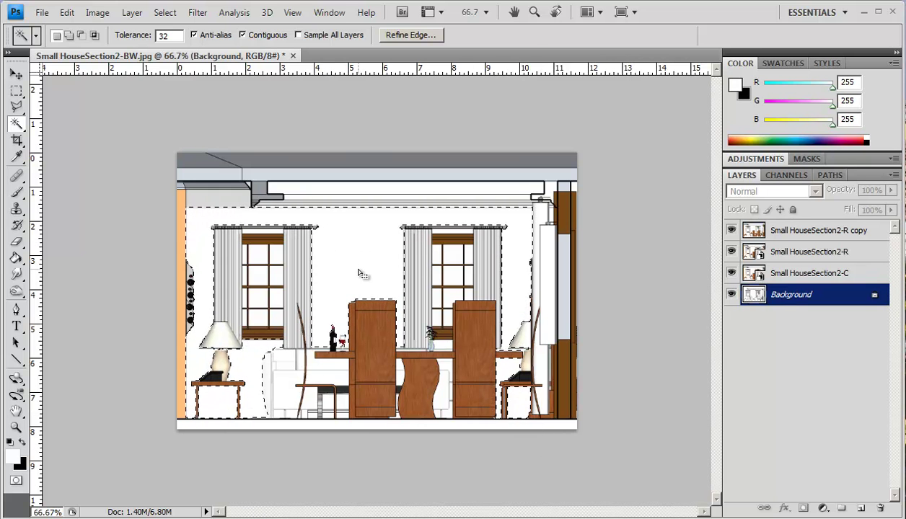
Step: Save the wall selection as a channel named Wall
{"action": "left_click", "coordinate": [132, 13]}
{"action": "mouse_move", "coordinate": [161, 17]}
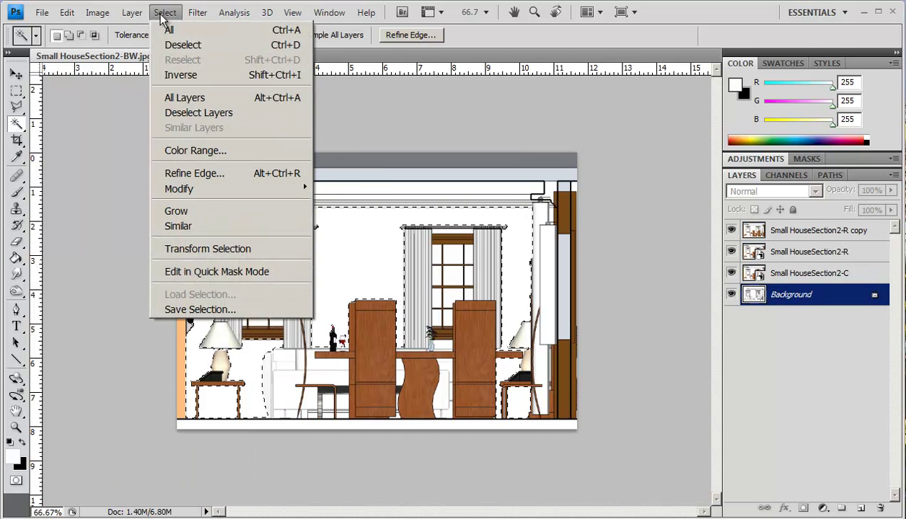
{"action": "left_click", "coordinate": [192, 310]}
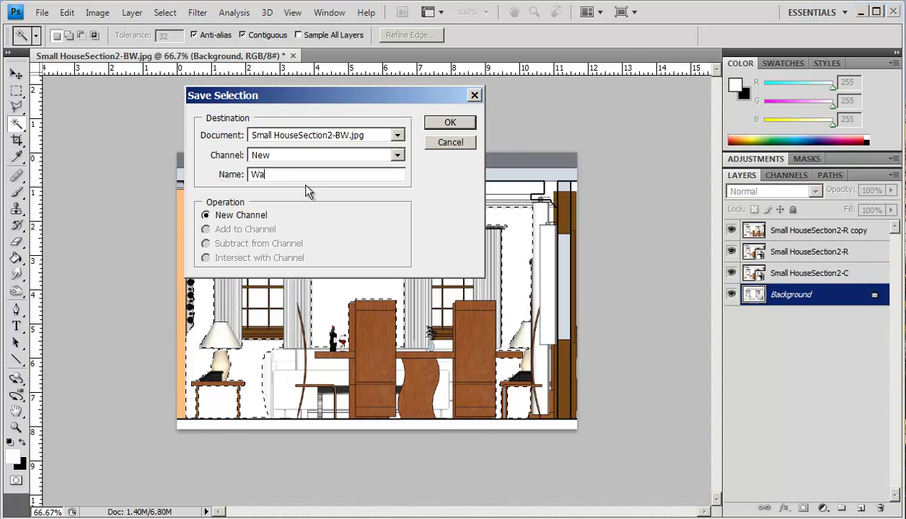
{"action": "left_click", "coordinate": [442, 124]}
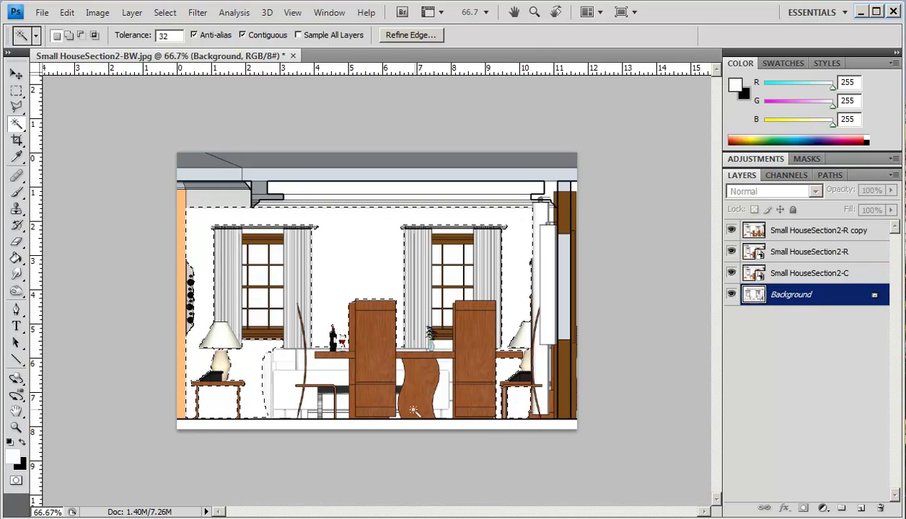
Step: Invert the selection, save it as channel Furn, and make Small HouseSection2-R copy active
{"action": "left_click", "coordinate": [166, 13]}
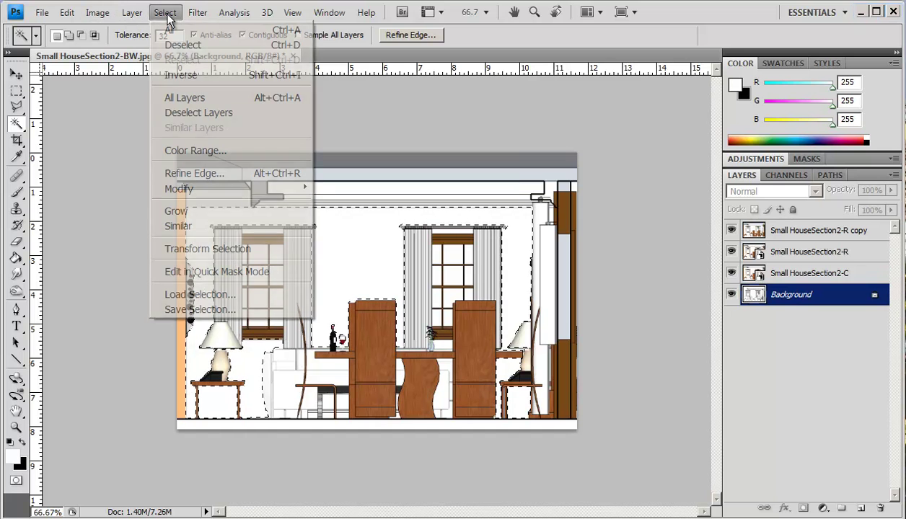
{"action": "left_click", "coordinate": [181, 75]}
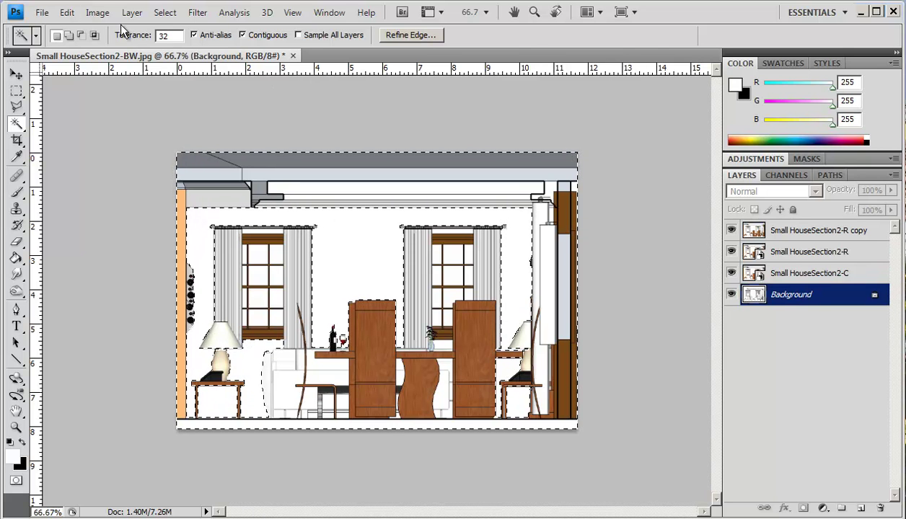
{"action": "left_click", "coordinate": [166, 13]}
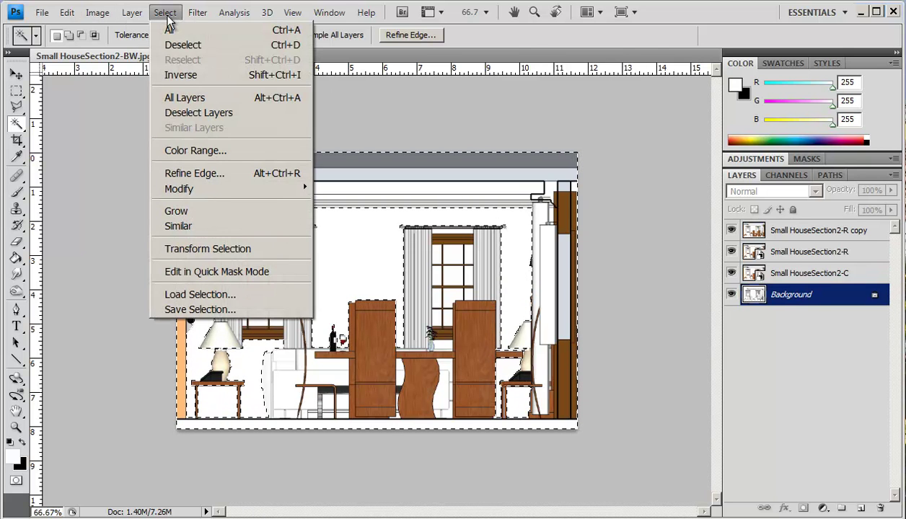
{"action": "left_click", "coordinate": [188, 308]}
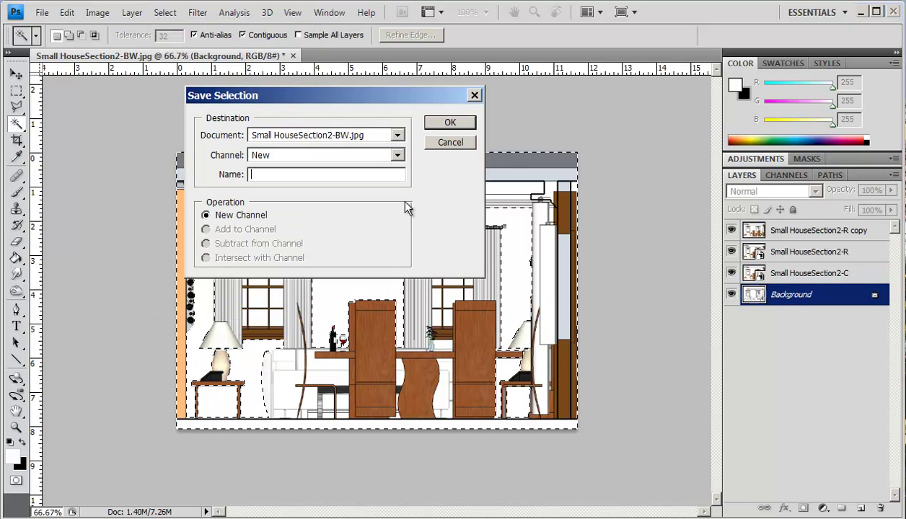
{"action": "type", "text": "Furn"}
{"action": "left_click", "coordinate": [450, 123]}
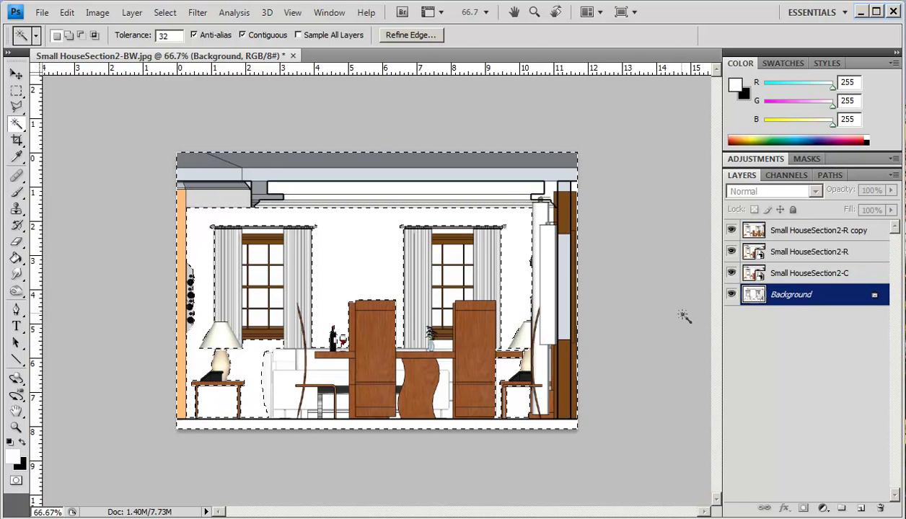
{"action": "left_click", "coordinate": [791, 235]}
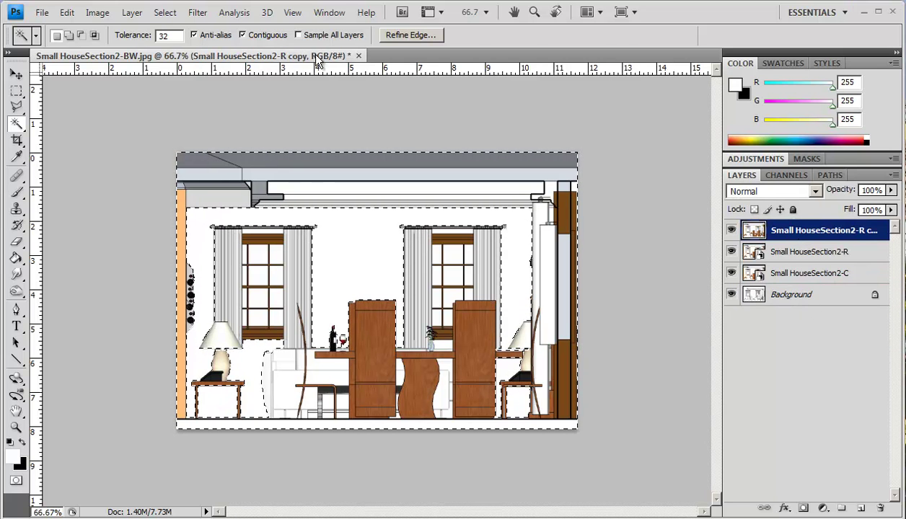
Step: Invert the selection back to the walls and set foreground to pale yellow-green (217, 244, 111)
{"action": "left_click", "coordinate": [163, 13]}
{"action": "left_click", "coordinate": [177, 77]}
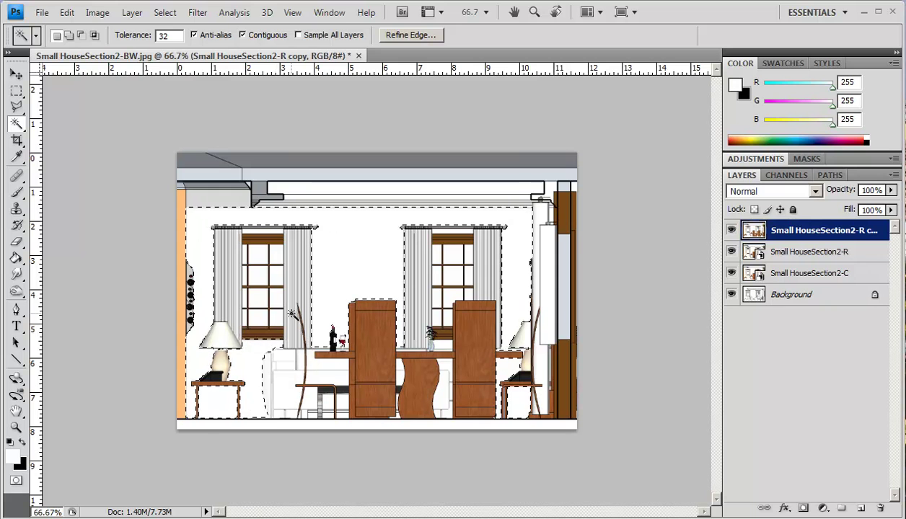
{"action": "left_click", "coordinate": [13, 460]}
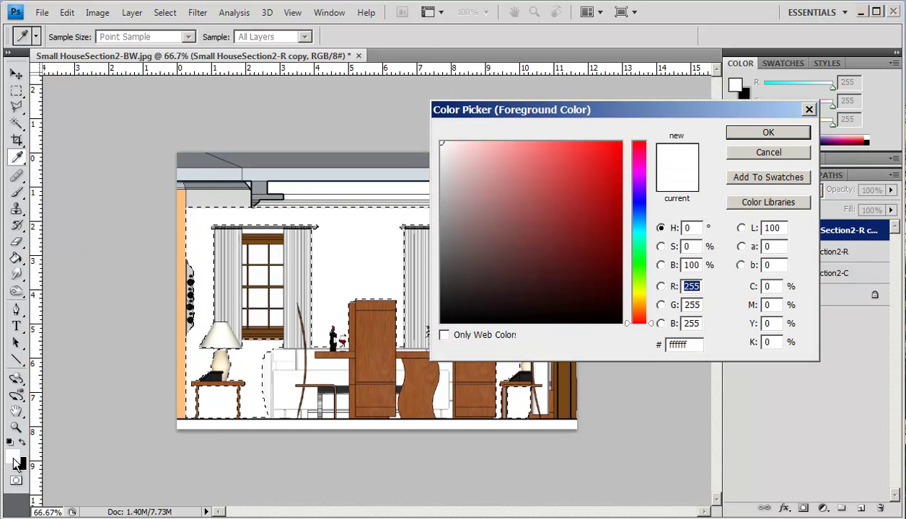
{"action": "left_click_drag", "start_coordinate": [644, 292], "coordinate": [644, 287]}
{"action": "left_click", "coordinate": [544, 151]}
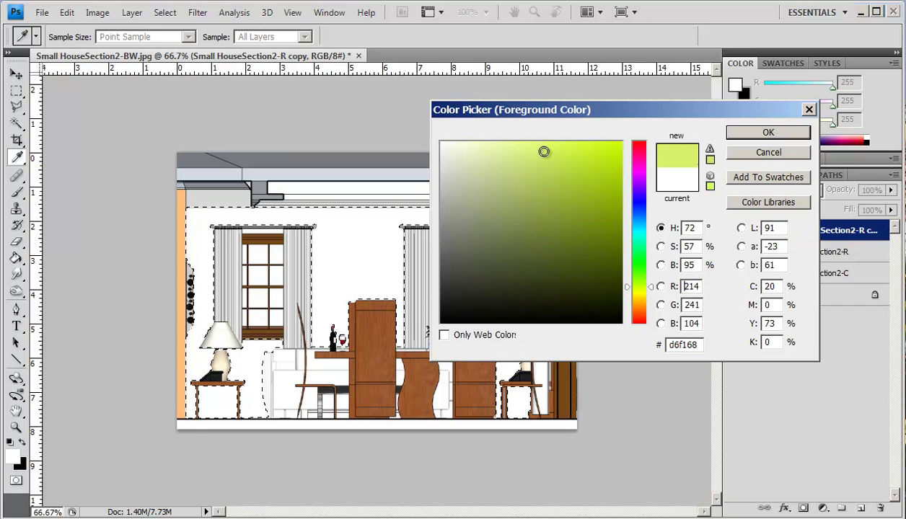
{"action": "left_click", "coordinate": [539, 149]}
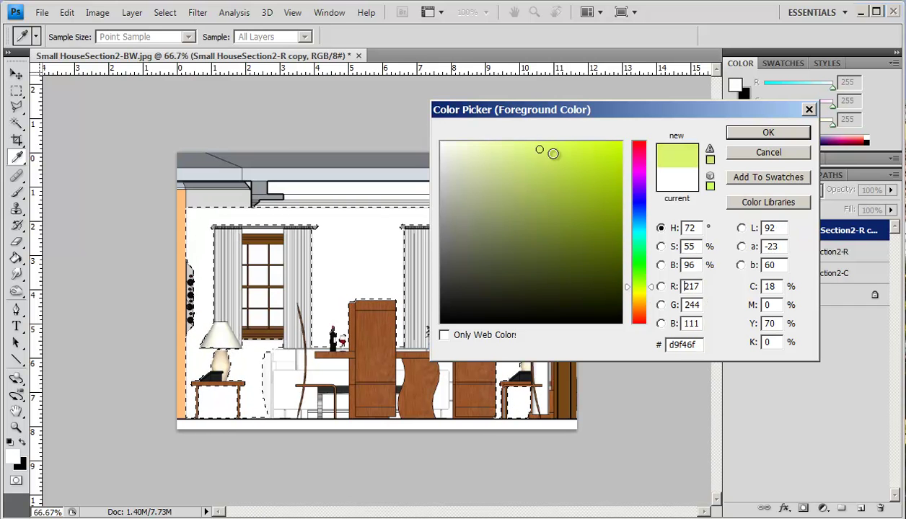
{"action": "left_click", "coordinate": [755, 135]}
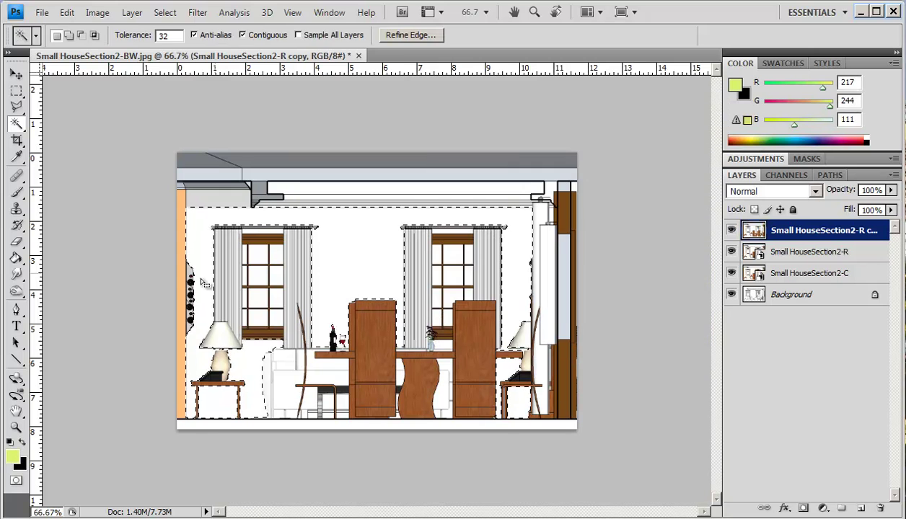
Step: Paint Bucket the selected walls yellow-green, then swap colours so black is foreground
{"action": "left_click", "coordinate": [16, 257]}
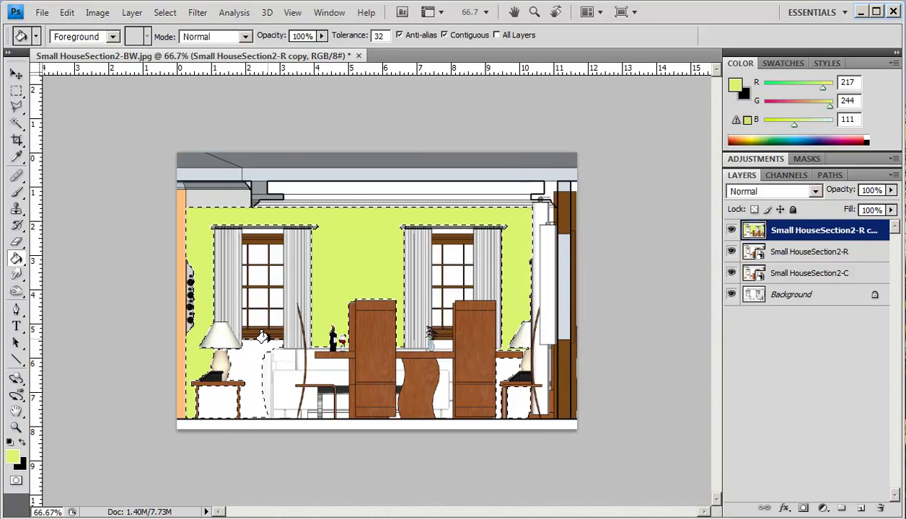
{"action": "left_click", "coordinate": [251, 353]}
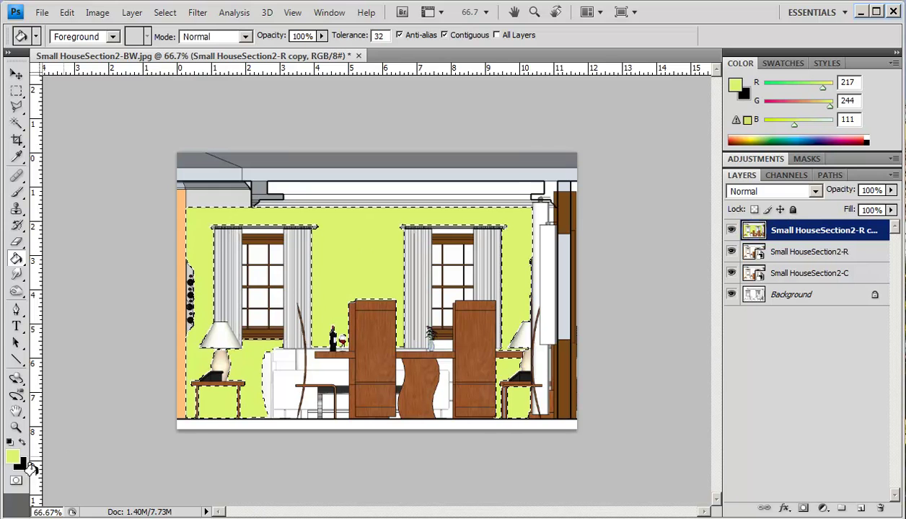
{"action": "left_click", "coordinate": [23, 443]}
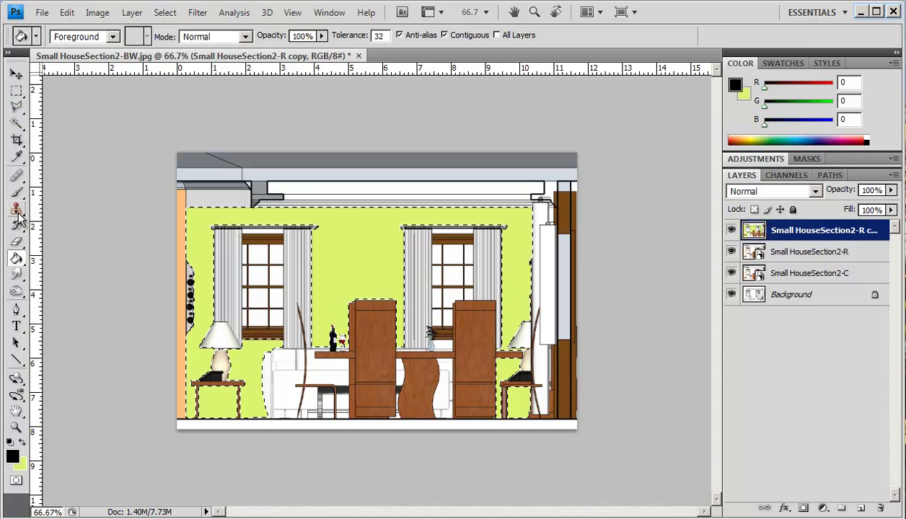
Step: Sample the wall green and darken the foreground to olive (R138 G154 B72)
{"action": "left_click", "coordinate": [16, 157]}
{"action": "left_click", "coordinate": [199, 242]}
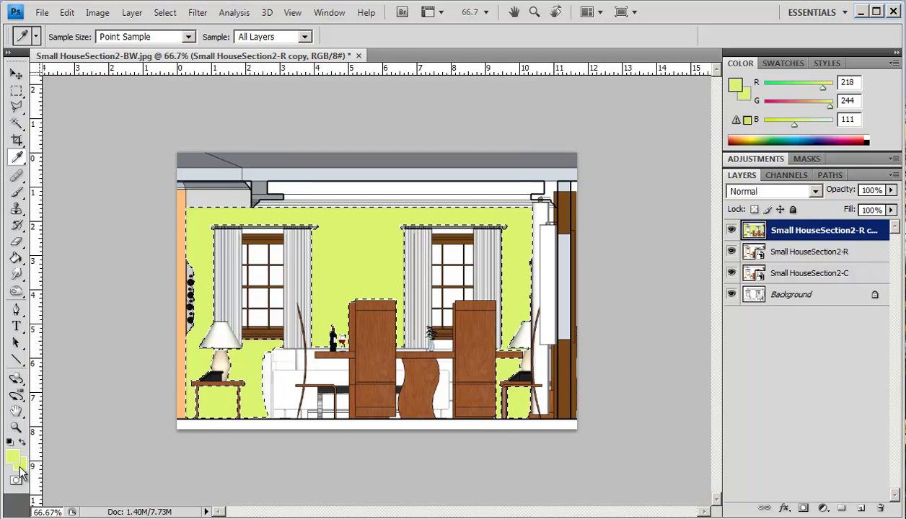
{"action": "left_click", "coordinate": [13, 458]}
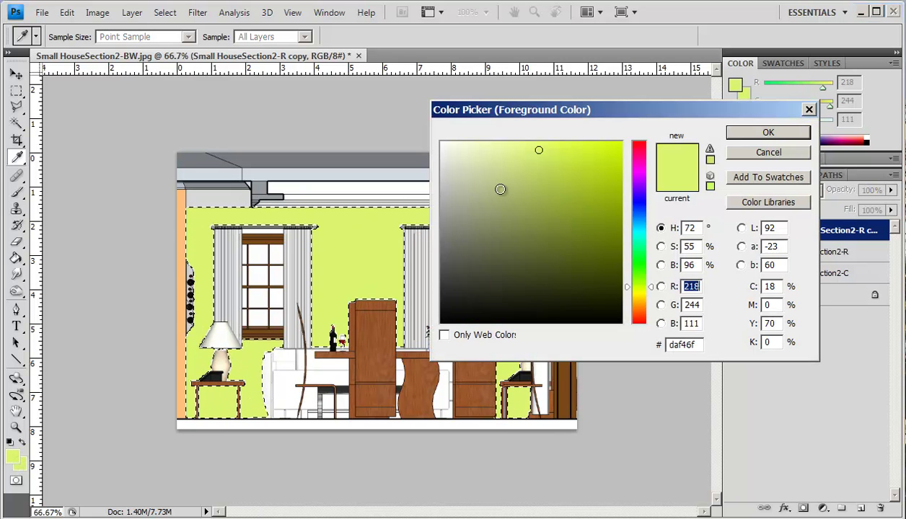
{"action": "left_click", "coordinate": [541, 186]}
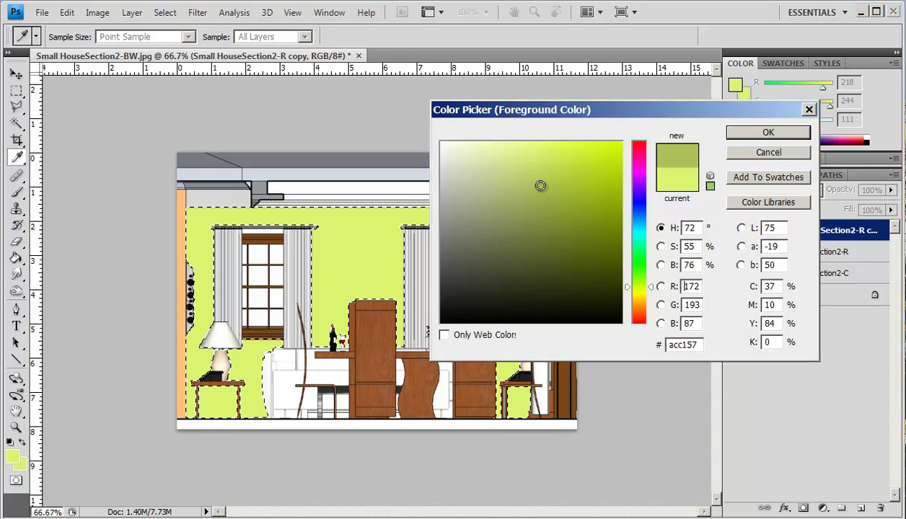
{"action": "left_click_drag", "start_coordinate": [540, 190], "coordinate": [538, 214]}
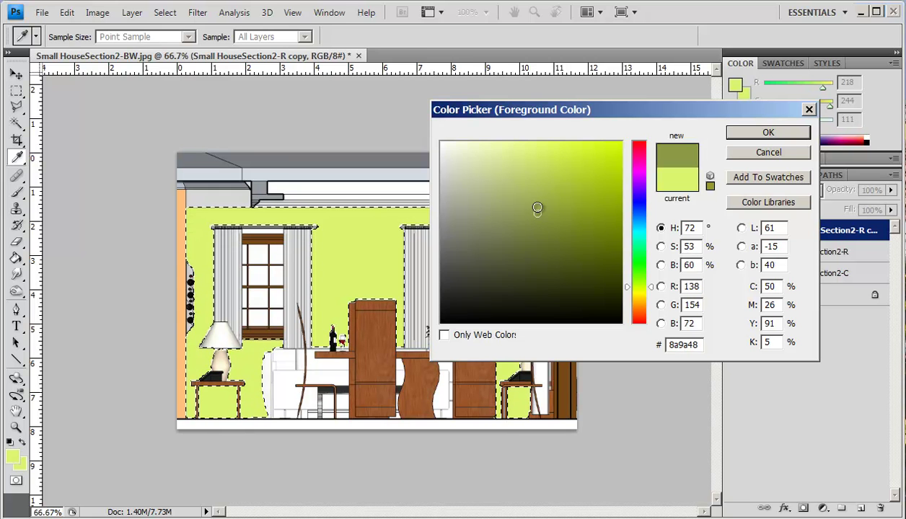
{"action": "left_click", "coordinate": [770, 134]}
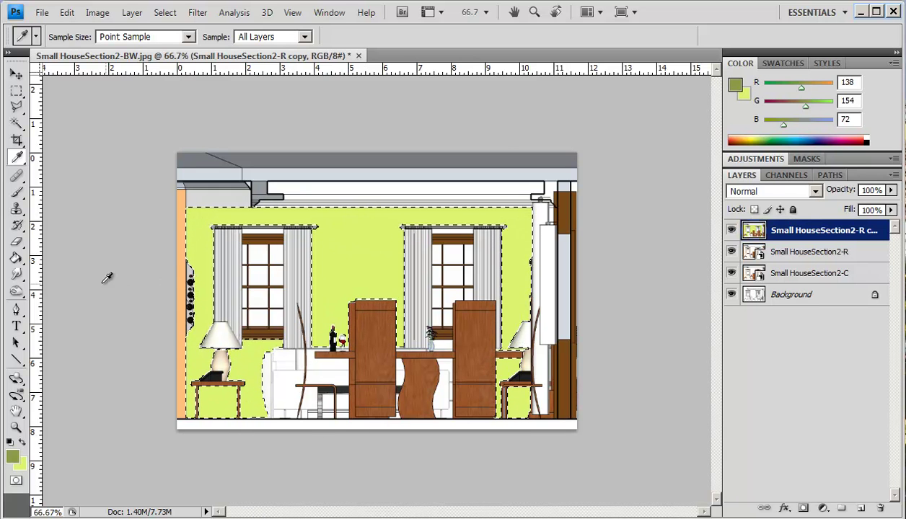
Step: Apply a vertical olive-to-yellow-green gradient across the selected walls, darker at top
{"action": "left_click", "coordinate": [16, 259]}
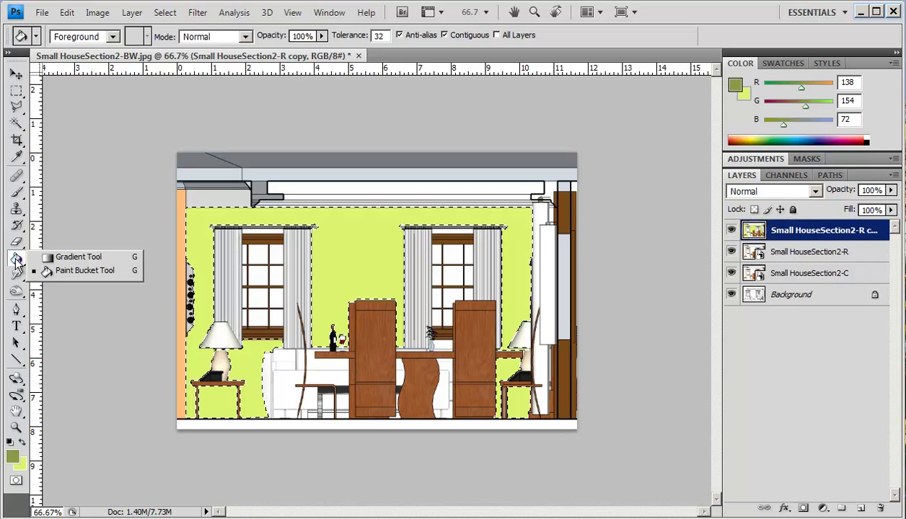
{"action": "left_click", "coordinate": [72, 258]}
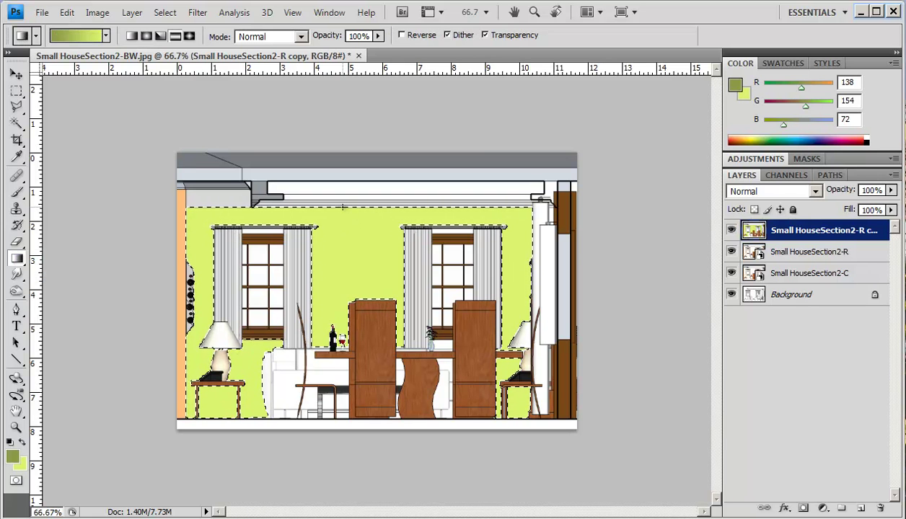
{"action": "left_click_drag", "start_coordinate": [344, 209], "coordinate": [344, 438]}
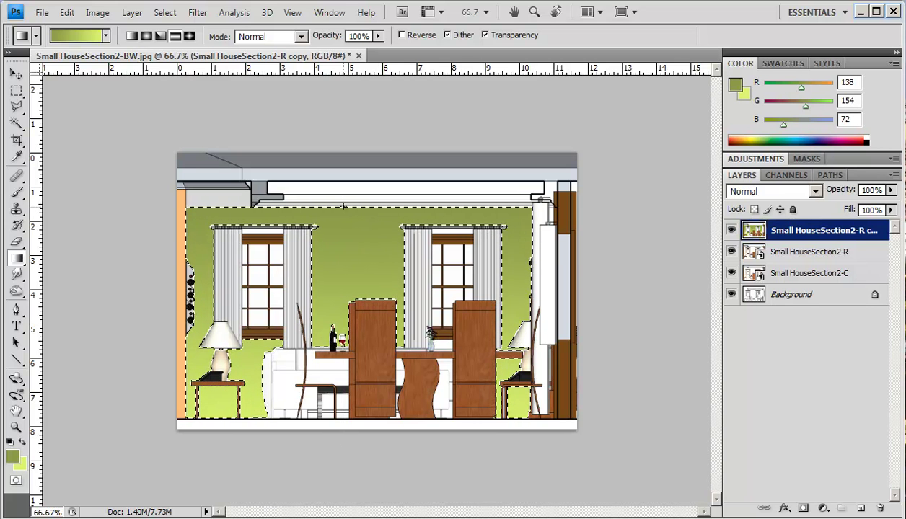
{"action": "left_click_drag", "start_coordinate": [341, 261], "coordinate": [340, 262]}
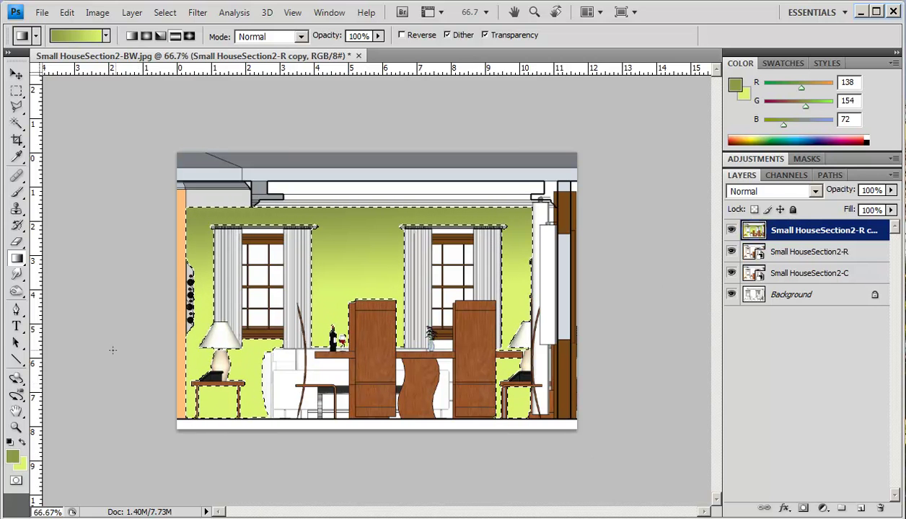
Step: Burn the wall near the left lamp table at 5% exposure on Highlights
{"action": "left_click", "coordinate": [16, 291]}
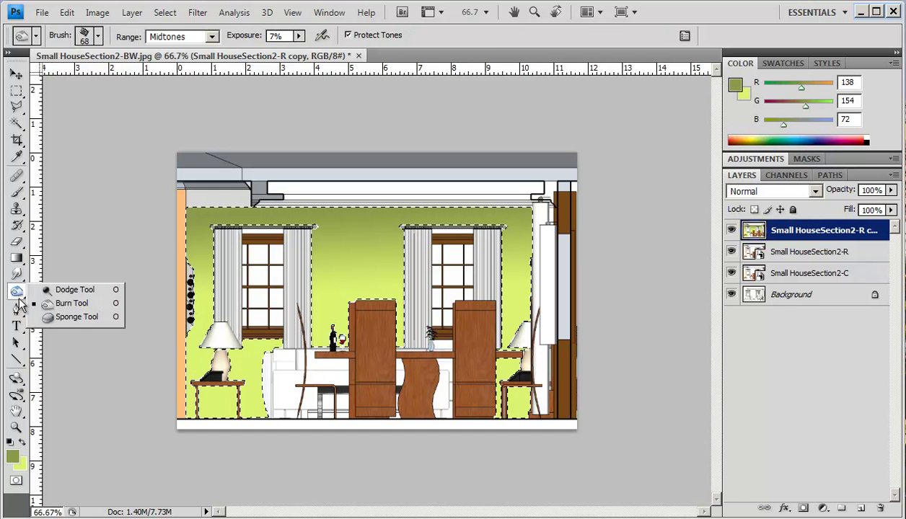
{"action": "left_click", "coordinate": [72, 304]}
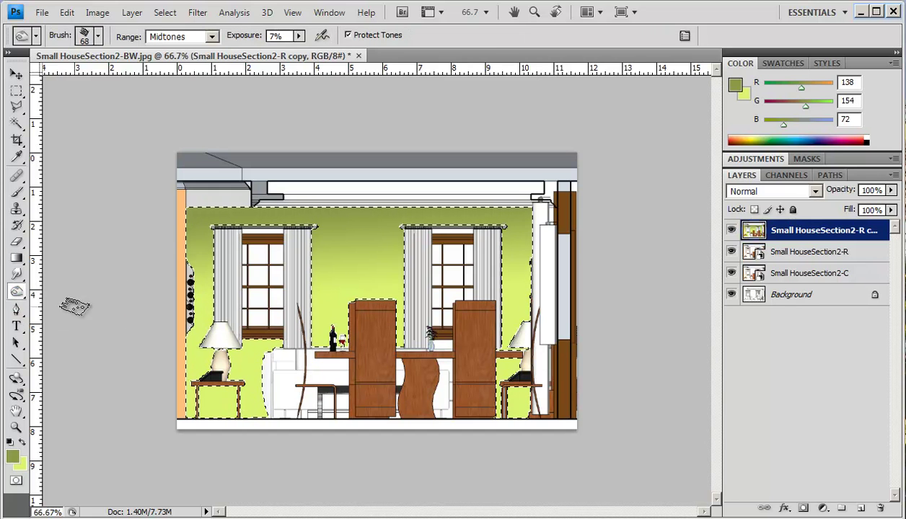
{"action": "left_click", "coordinate": [298, 36]}
{"action": "left_click_drag", "start_coordinate": [298, 49], "coordinate": [295, 49]}
{"action": "left_click", "coordinate": [184, 409]}
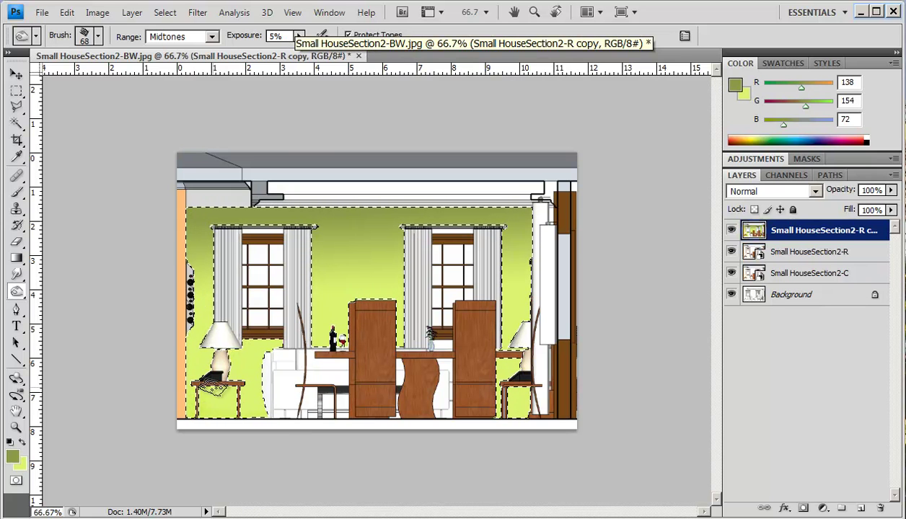
{"action": "left_click", "coordinate": [212, 37]}
{"action": "left_click", "coordinate": [202, 81]}
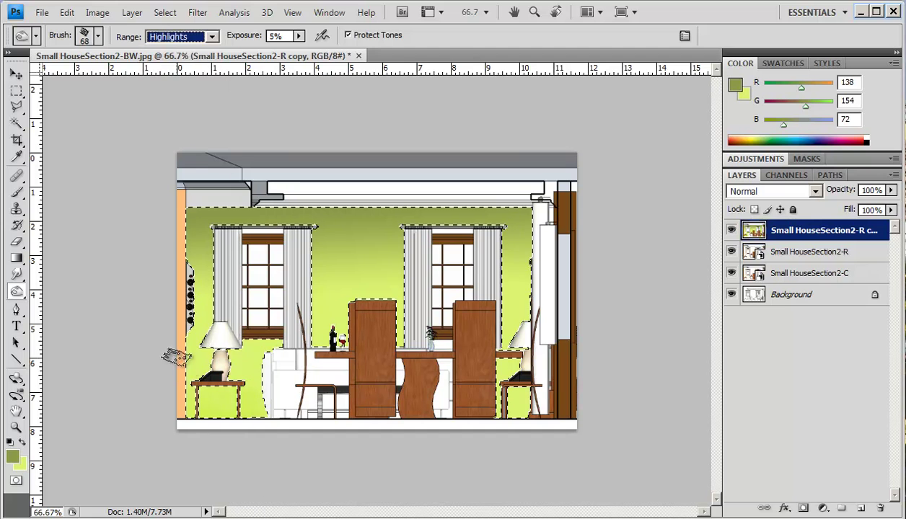
{"action": "left_click_drag", "start_coordinate": [198, 389], "coordinate": [206, 383]}
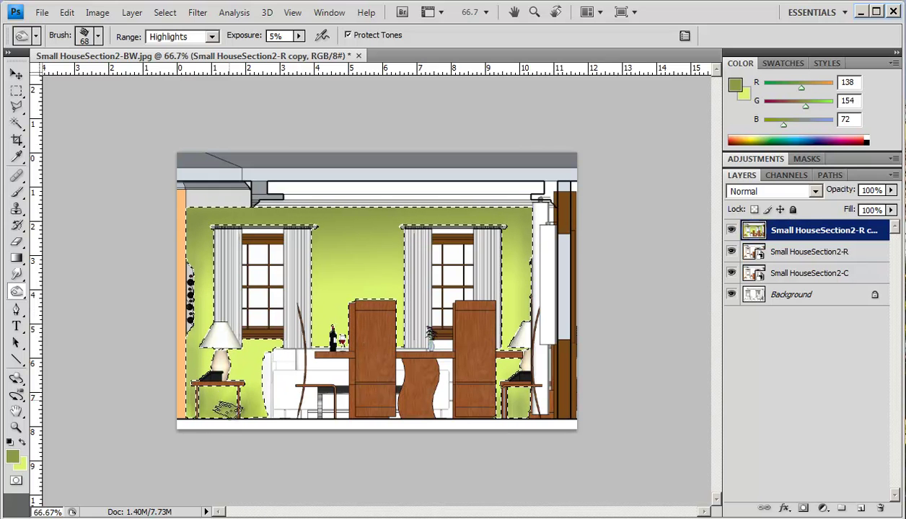
Step: Burn the green wall around the left lamp table's lower left at Midtones, 7% exposure
{"action": "left_click", "coordinate": [16, 294]}
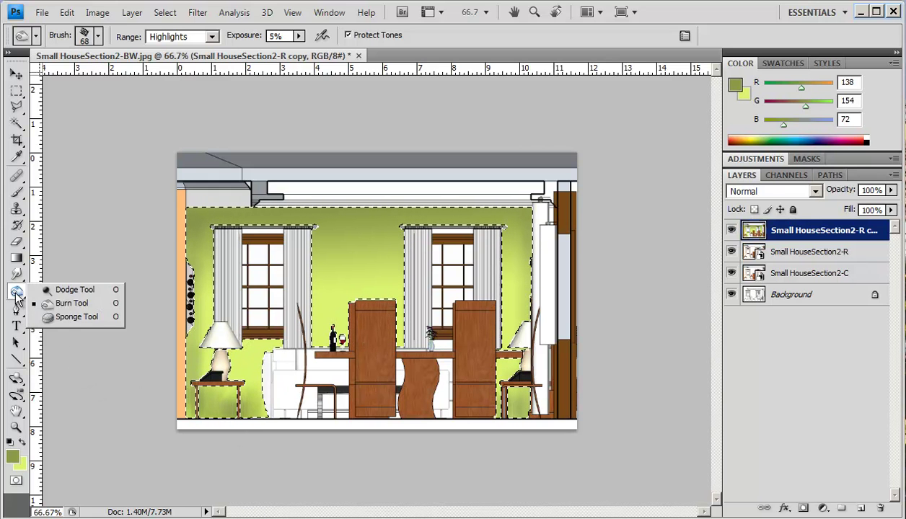
{"action": "left_click", "coordinate": [61, 302]}
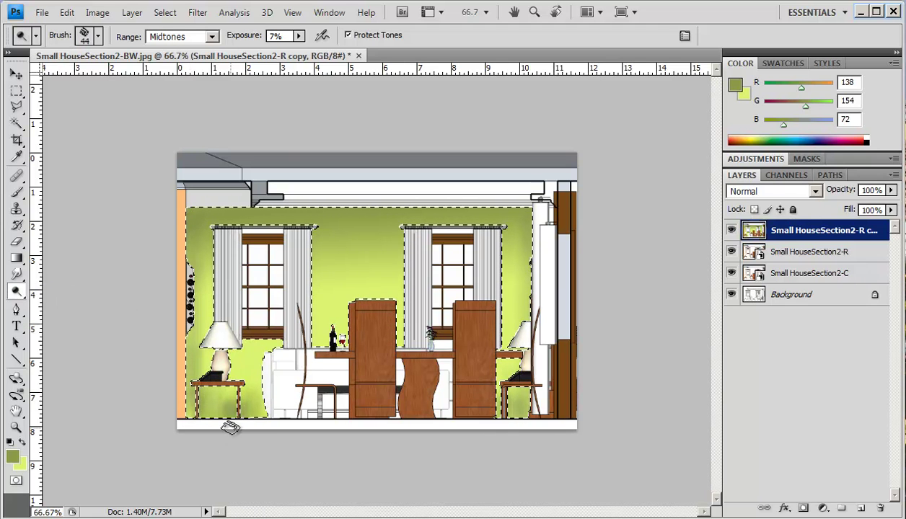
{"action": "left_click_drag", "start_coordinate": [234, 418], "coordinate": [252, 391]}
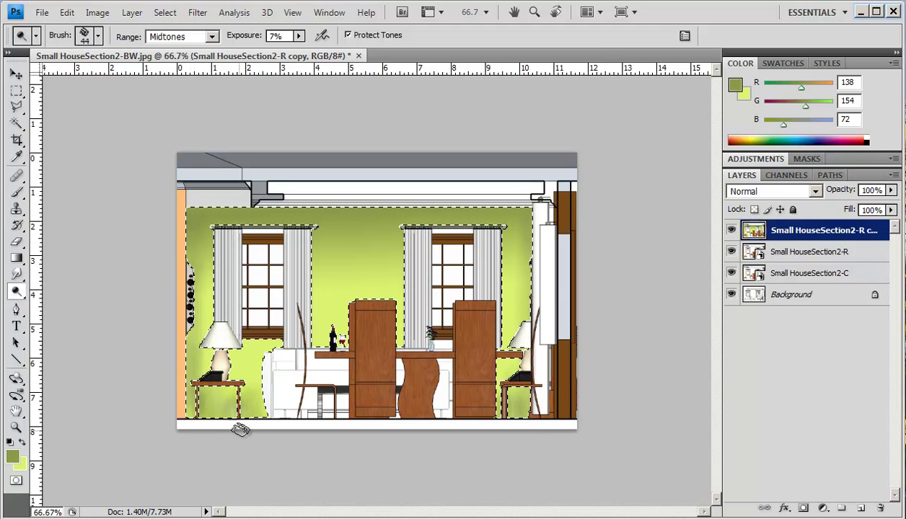
{"action": "mouse_move", "coordinate": [242, 428]}
{"action": "left_mouse_down"}
{"action": "mouse_move", "coordinate": [201, 403]}
{"action": "mouse_move", "coordinate": [203, 390]}
{"action": "left_mouse_up"}
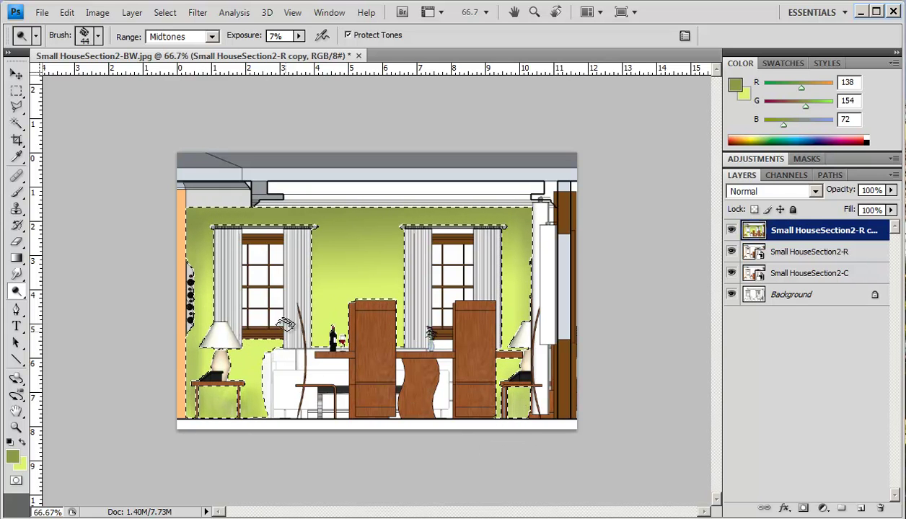
{"action": "mouse_move", "coordinate": [209, 404]}
{"action": "left_mouse_down"}
{"action": "mouse_move", "coordinate": [216, 393]}
{"action": "mouse_move", "coordinate": [237, 416]}
{"action": "left_mouse_up"}
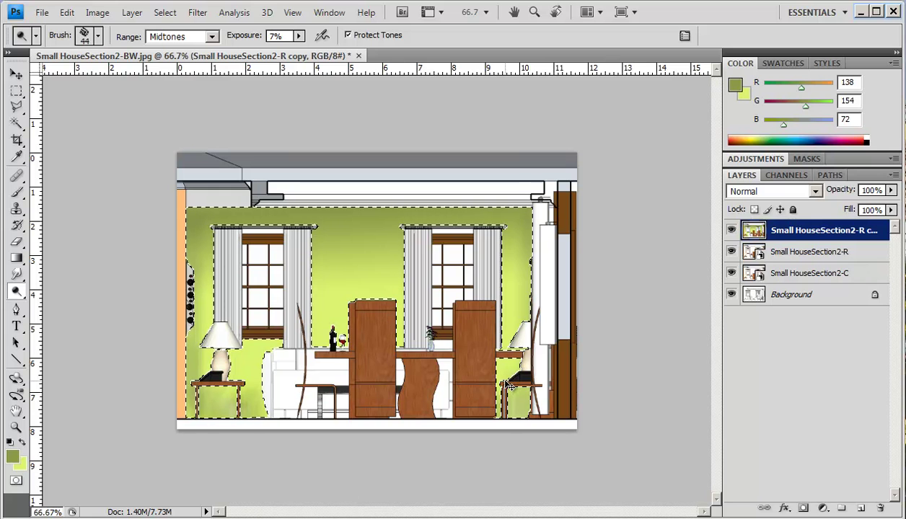
Step: Undo the accidental colour inversion and apply Select > Inverse to exclude the walls
{"action": "key", "text": "ctrl+i"}
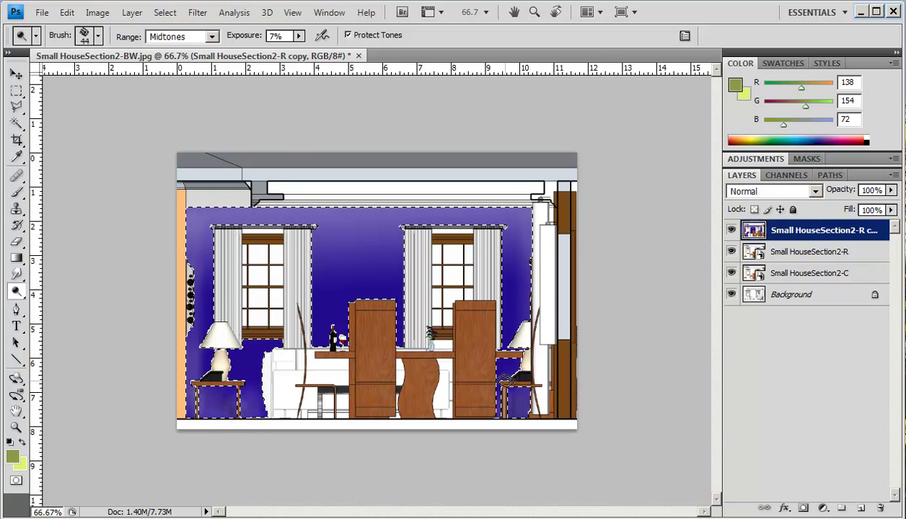
{"action": "left_click", "coordinate": [66, 12]}
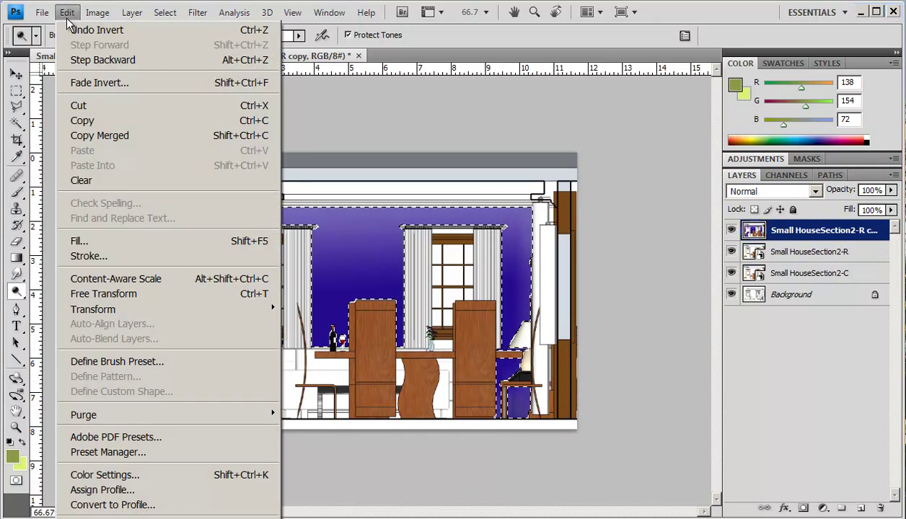
{"action": "left_click", "coordinate": [66, 30]}
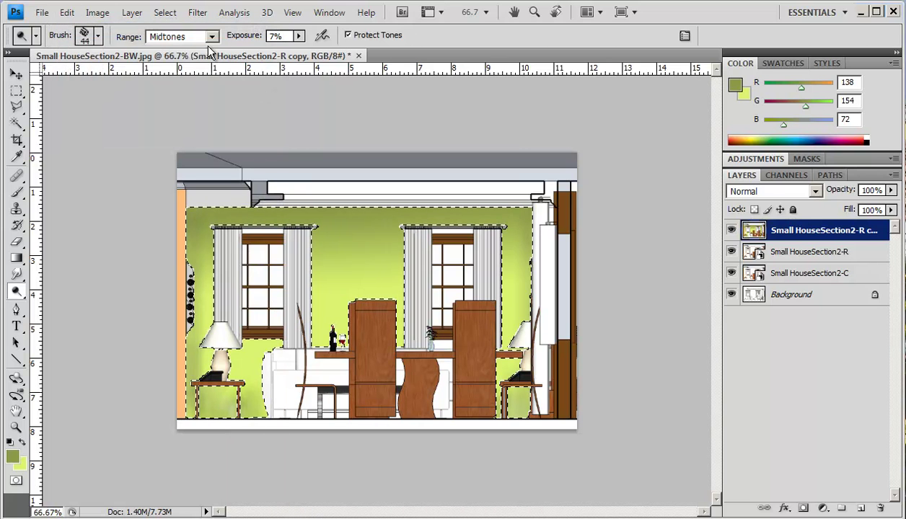
{"action": "left_click", "coordinate": [166, 14]}
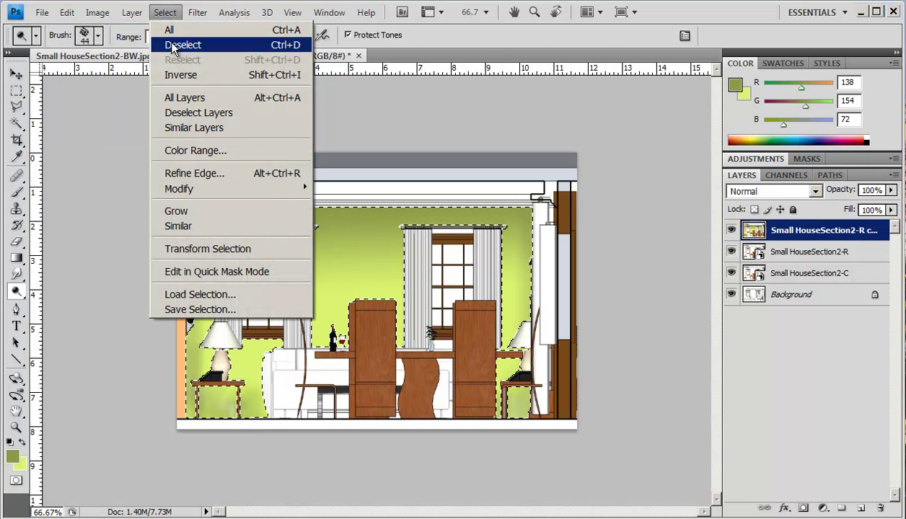
{"action": "left_click", "coordinate": [178, 78]}
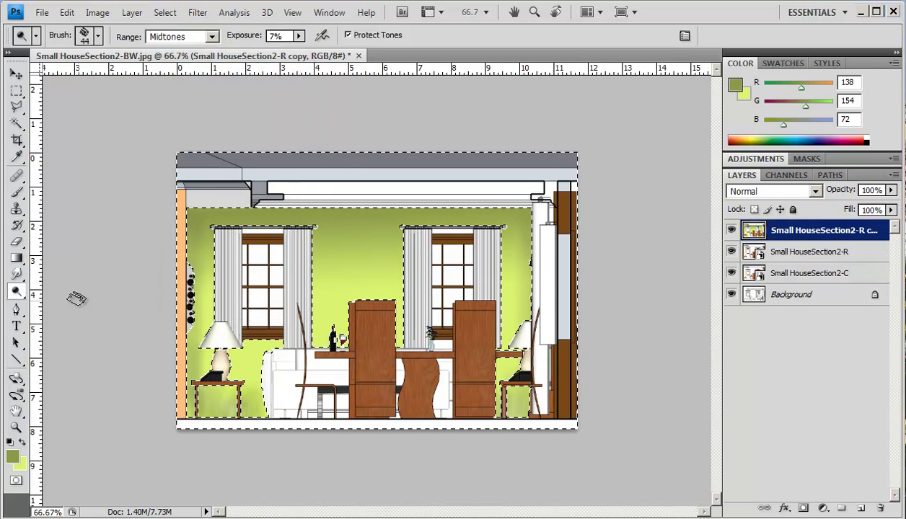
Step: Lightly burn the left lampshade with the Burn tool
{"action": "left_click", "coordinate": [17, 291]}
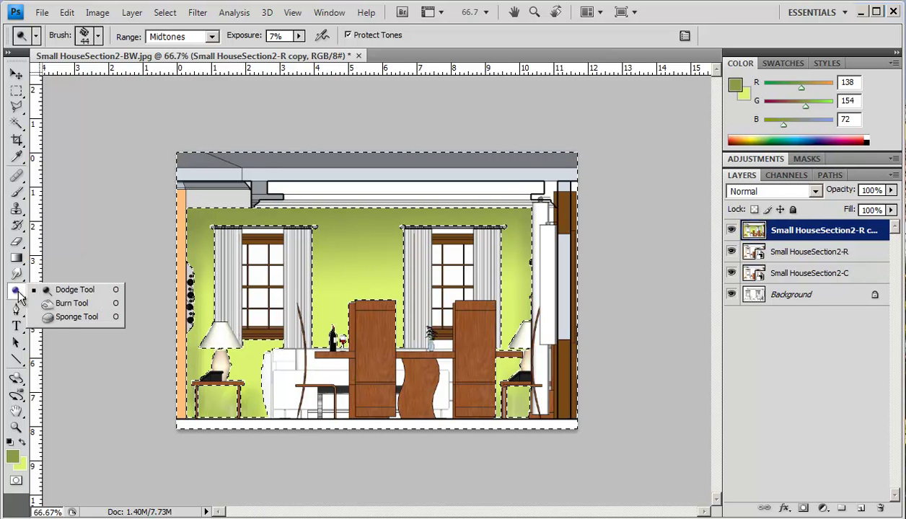
{"action": "left_click", "coordinate": [40, 303]}
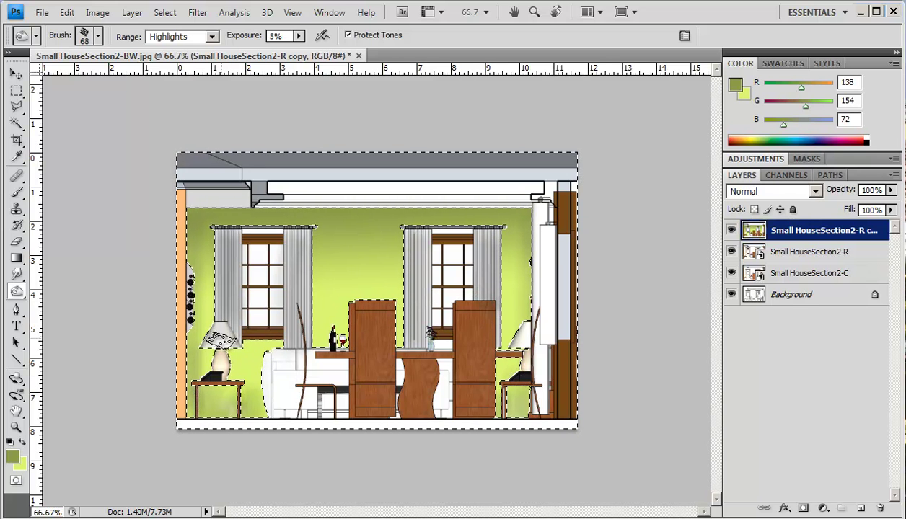
{"action": "left_click_drag", "start_coordinate": [219, 333], "coordinate": [221, 330]}
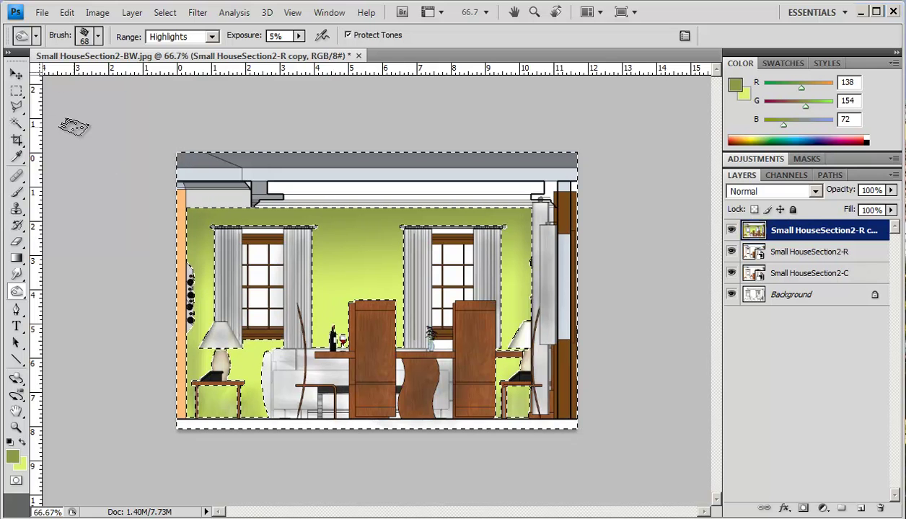
Step: On the Background layer, Magic Wand the strips at the tops of both windows
{"action": "left_click", "coordinate": [17, 124]}
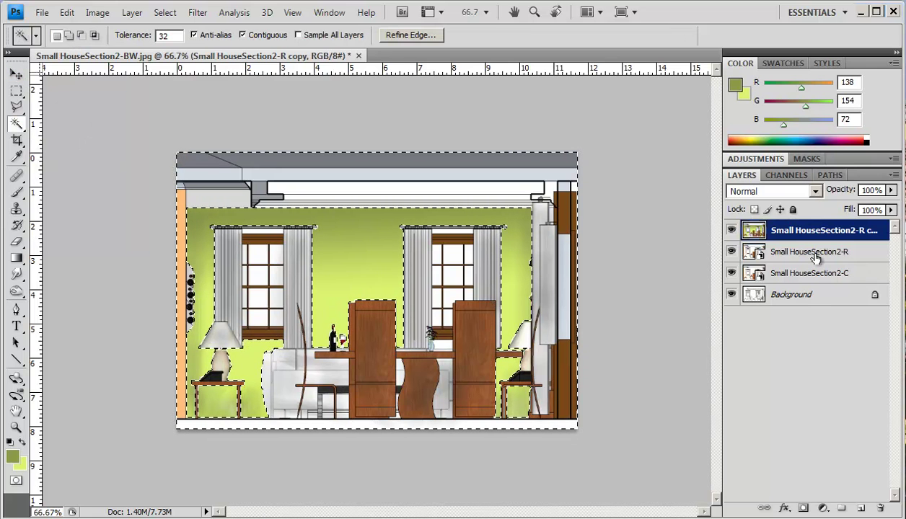
{"action": "left_click", "coordinate": [793, 296]}
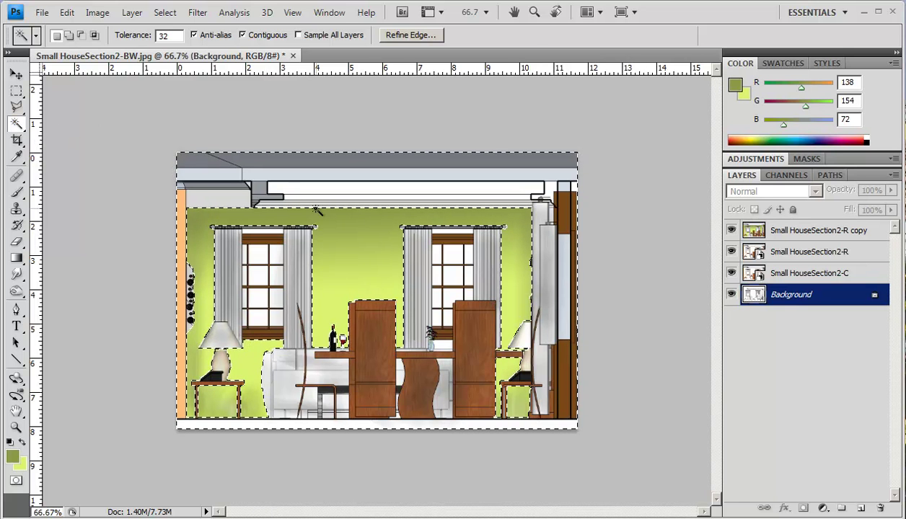
{"action": "key", "text": "ctrl+d"}
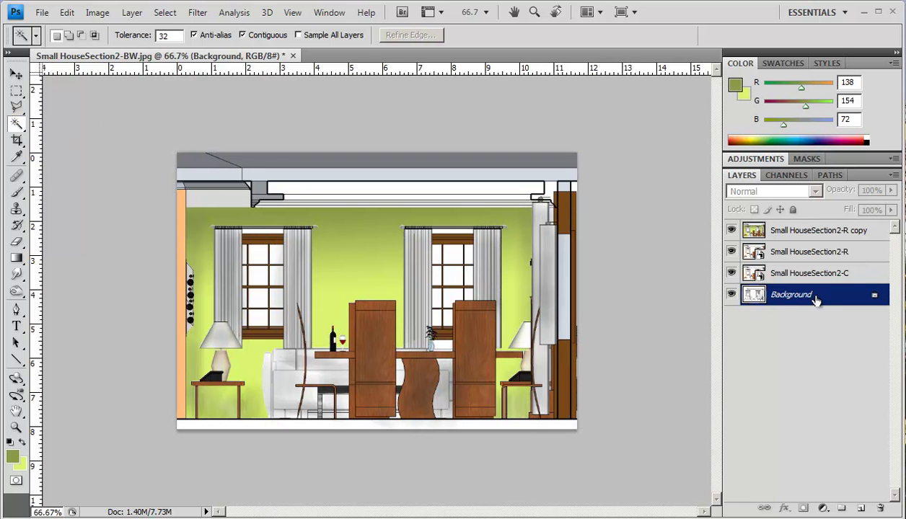
{"action": "left_click", "coordinate": [262, 232]}
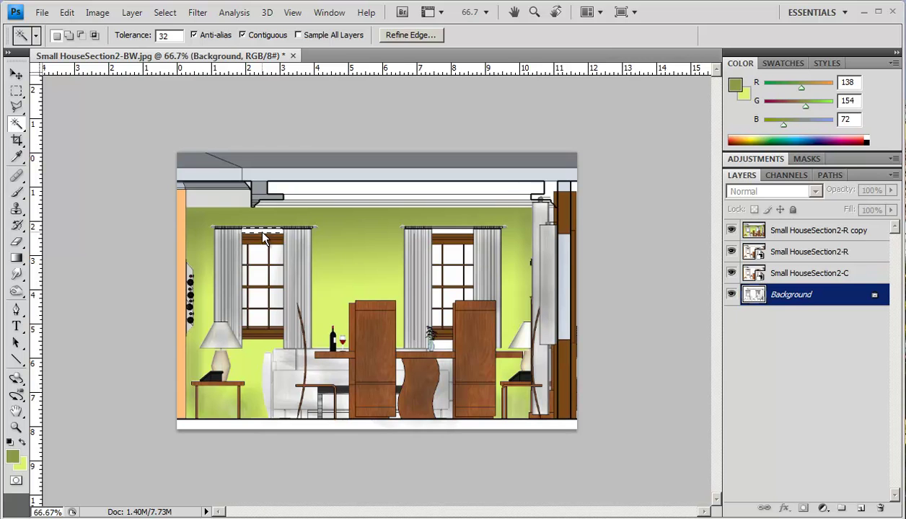
{"action": "key", "text": "shift"}
Step: Drag a gradient downward from the ceiling on the Small HouseSection2-R copy layer
{"action": "left_click", "coordinate": [17, 259]}
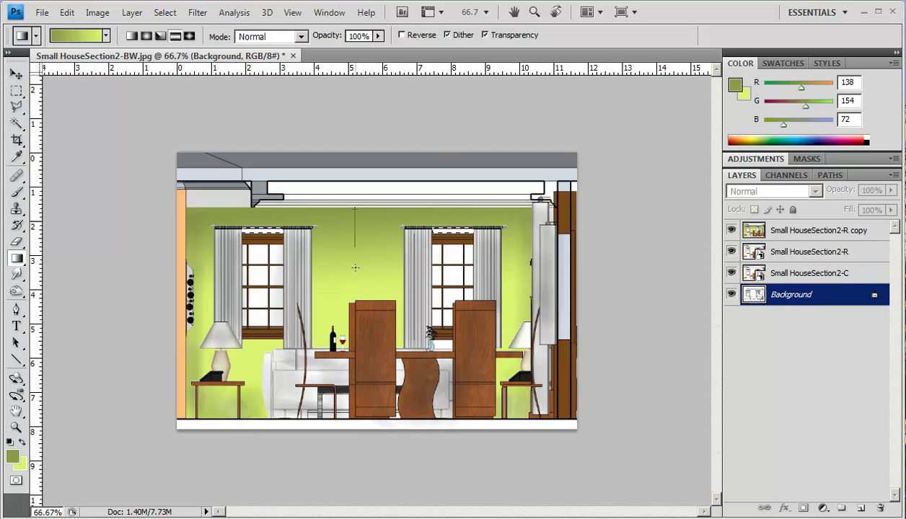
{"action": "left_click_drag", "start_coordinate": [355, 282], "coordinate": [355, 281]}
{"action": "left_click", "coordinate": [807, 231]}
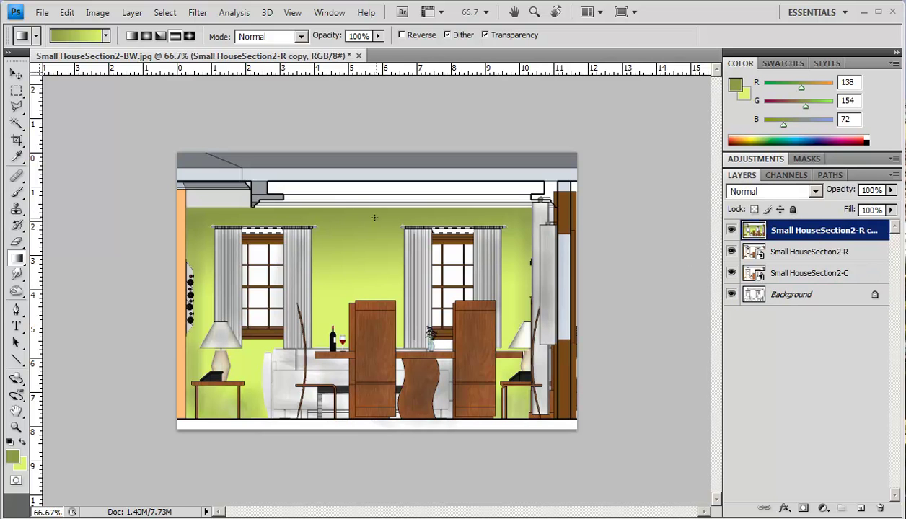
{"action": "left_click_drag", "start_coordinate": [360, 208], "coordinate": [362, 293]}
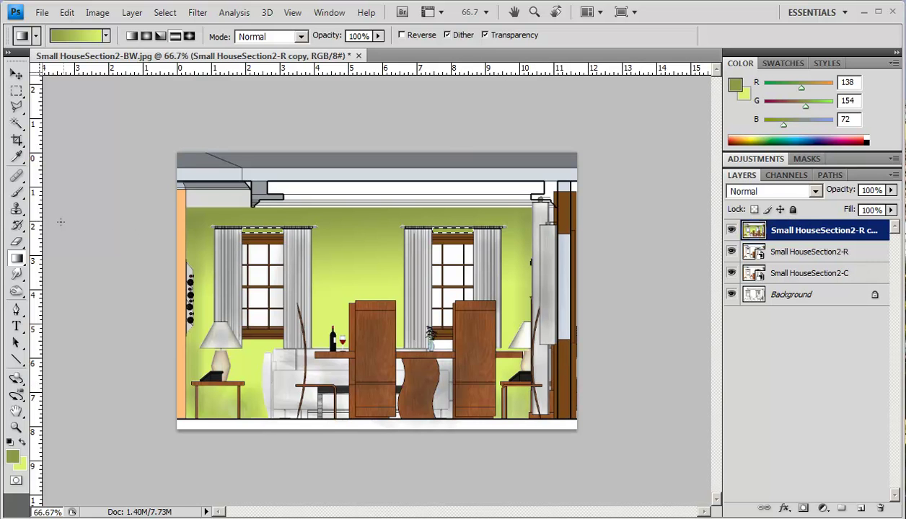
Step: Zoom the view in to 200% around the right lampshade
{"action": "left_click", "coordinate": [16, 291]}
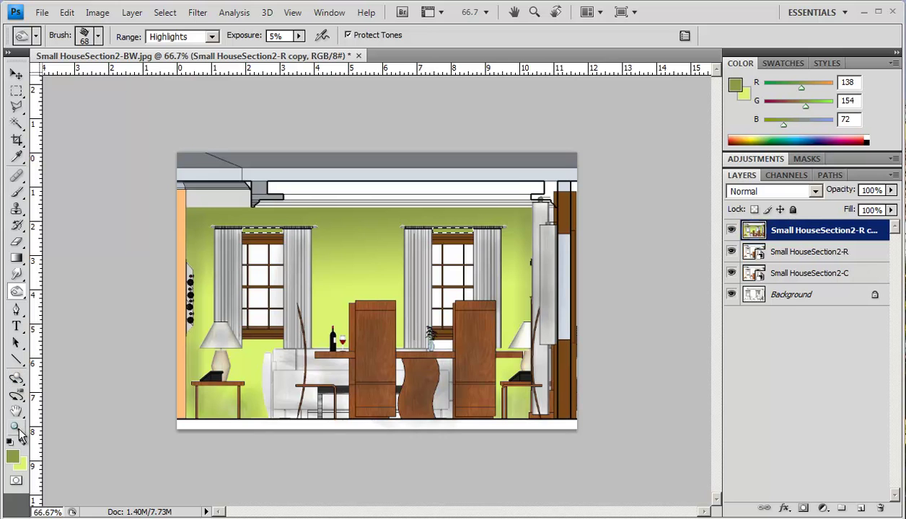
{"action": "left_click", "coordinate": [15, 427]}
{"action": "left_click", "coordinate": [284, 367]}
{"action": "left_click", "coordinate": [284, 367]}
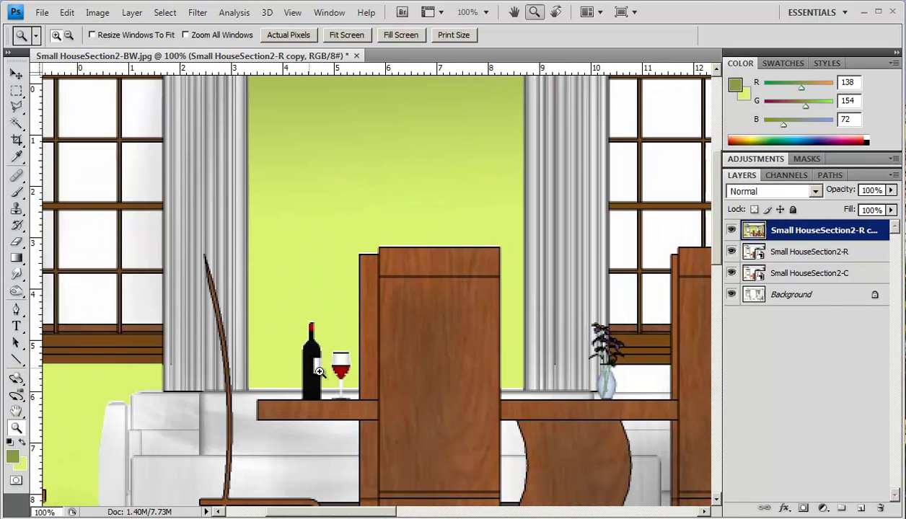
{"action": "left_click", "coordinate": [317, 369]}
{"action": "left_click_drag", "start_coordinate": [486, 512], "coordinate": [549, 512]}
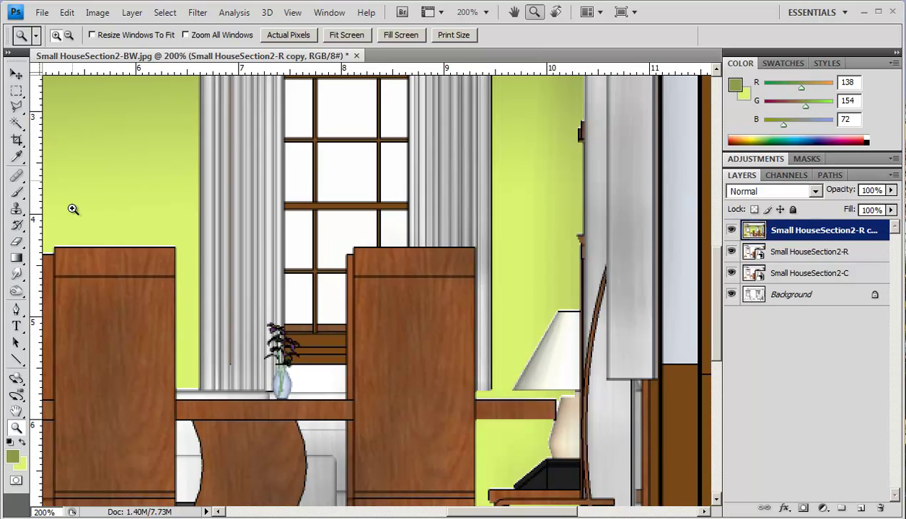
Step: Dodge the right lampshade's highlights using a brush shrunk from 68 px to 31 px
{"action": "left_click", "coordinate": [15, 290]}
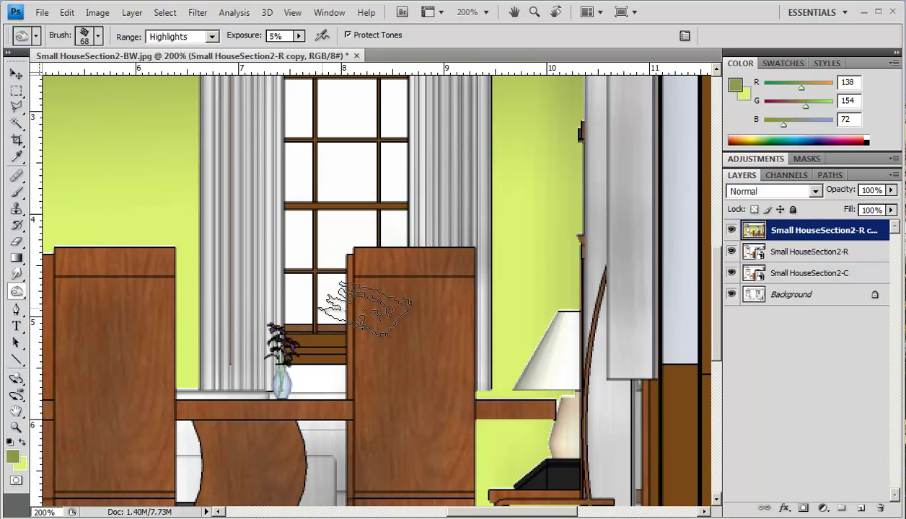
{"action": "left_click", "coordinate": [97, 36]}
{"action": "left_click_drag", "start_coordinate": [69, 77], "coordinate": [43, 77]}
{"action": "left_click", "coordinate": [564, 364]}
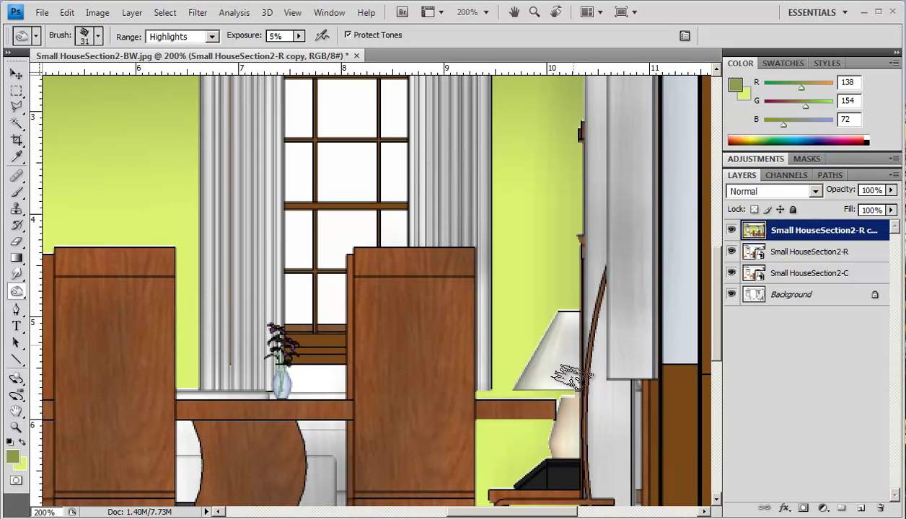
{"action": "mouse_move", "coordinate": [575, 372]}
{"action": "left_mouse_down"}
{"action": "mouse_move", "coordinate": [572, 321]}
{"action": "mouse_move", "coordinate": [552, 360]}
{"action": "mouse_move", "coordinate": [572, 316]}
{"action": "mouse_move", "coordinate": [543, 383]}
{"action": "mouse_move", "coordinate": [562, 380]}
{"action": "mouse_move", "coordinate": [576, 360]}
{"action": "mouse_move", "coordinate": [568, 319]}
{"action": "mouse_move", "coordinate": [544, 383]}
{"action": "mouse_move", "coordinate": [573, 408]}
{"action": "left_mouse_up"}
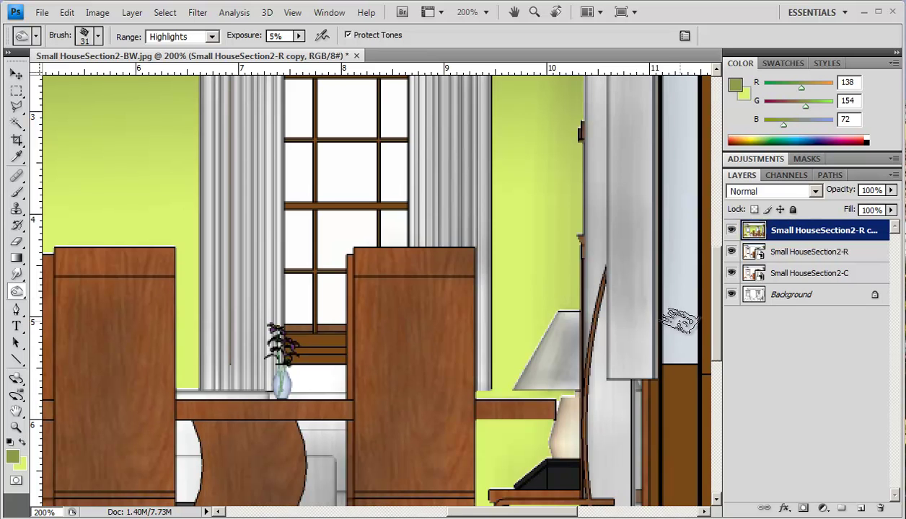
{"action": "left_click_drag", "start_coordinate": [718, 348], "coordinate": [718, 337]}
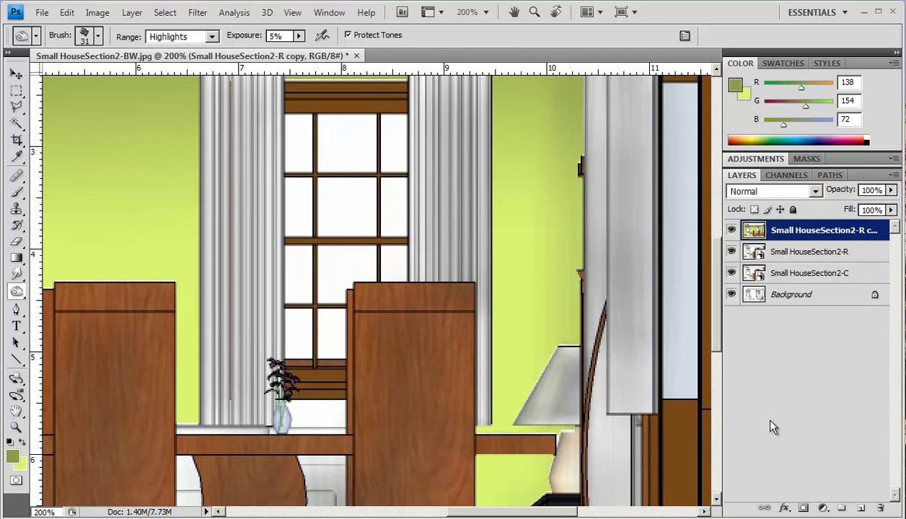
Step: Start File > Place and browse Documents > Images > Site, showing large thumbnails
{"action": "left_click", "coordinate": [41, 13]}
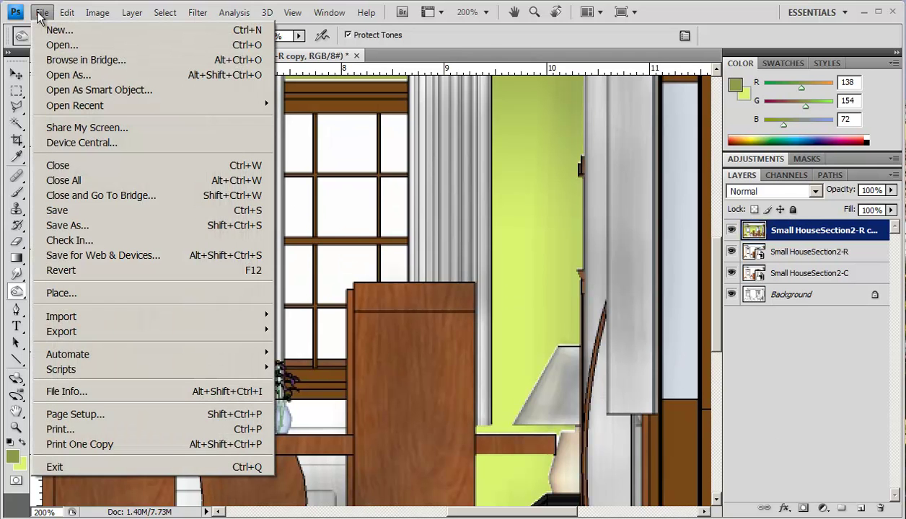
{"action": "left_click", "coordinate": [52, 294]}
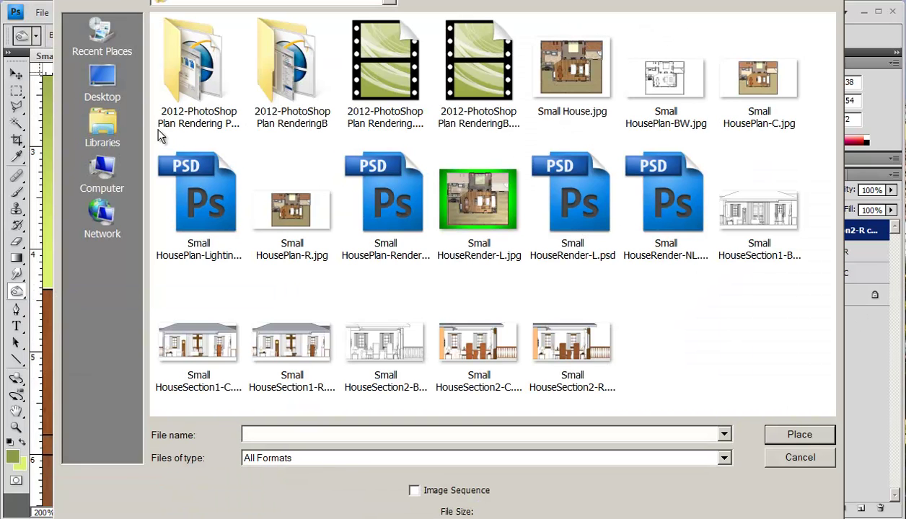
{"action": "left_click", "coordinate": [120, 135]}
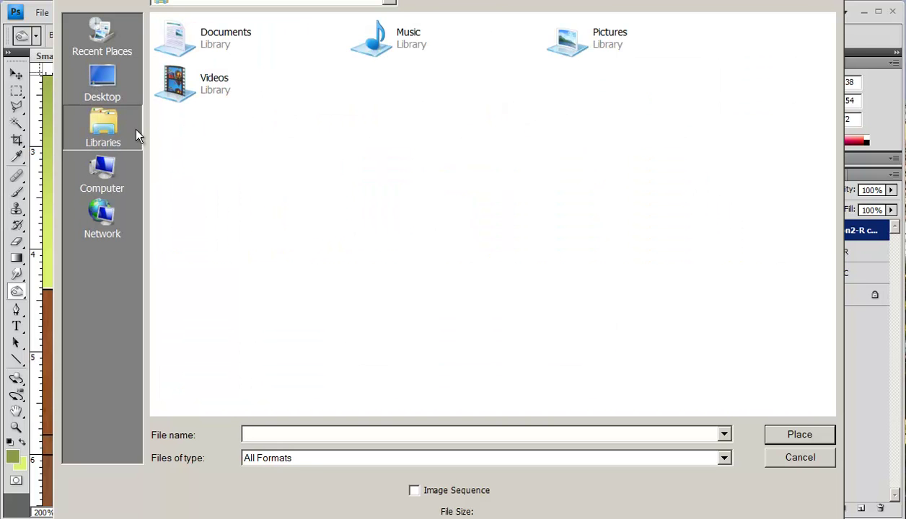
{"action": "double_click", "coordinate": [229, 40]}
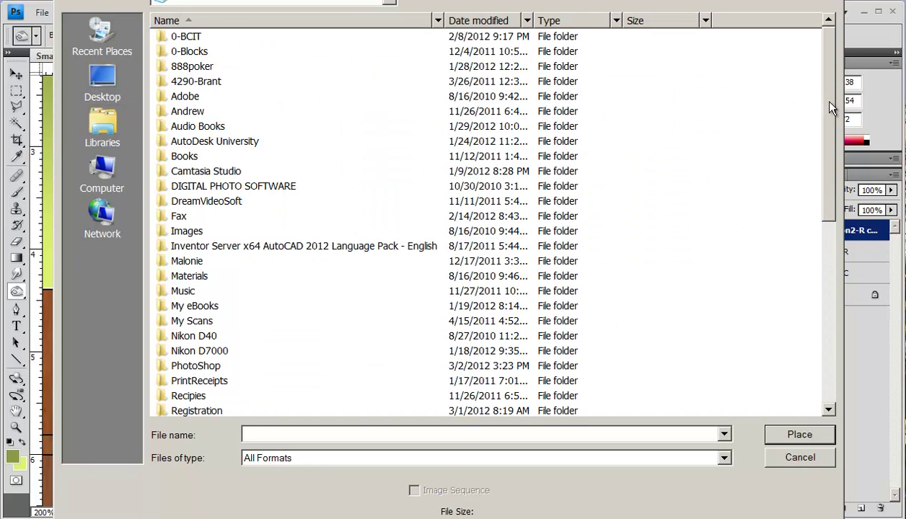
{"action": "left_click_drag", "start_coordinate": [827, 109], "coordinate": [834, 164]}
{"action": "double_click", "coordinate": [187, 143]}
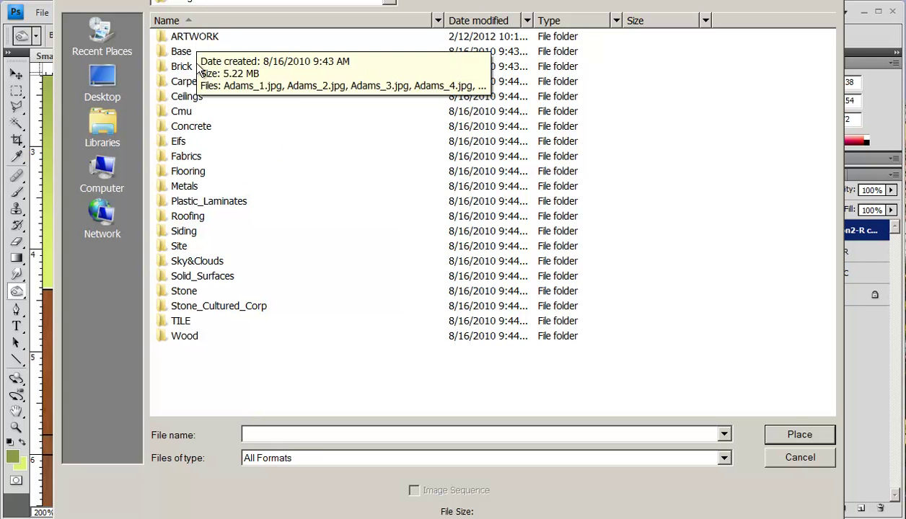
{"action": "left_click", "coordinate": [179, 248]}
{"action": "double_click", "coordinate": [179, 248]}
{"action": "right_click", "coordinate": [271, 181]}
{"action": "mouse_move", "coordinate": [301, 193]}
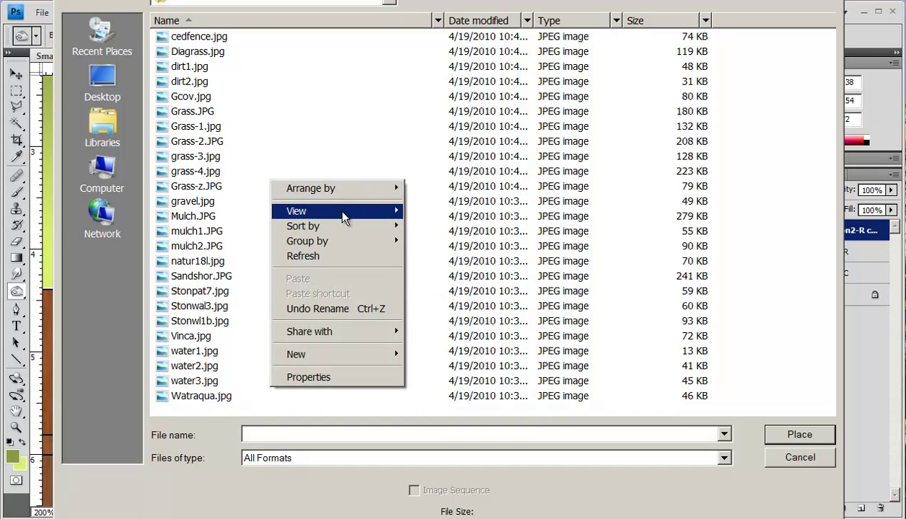
{"action": "mouse_move", "coordinate": [344, 215]}
{"action": "left_click", "coordinate": [442, 226]}
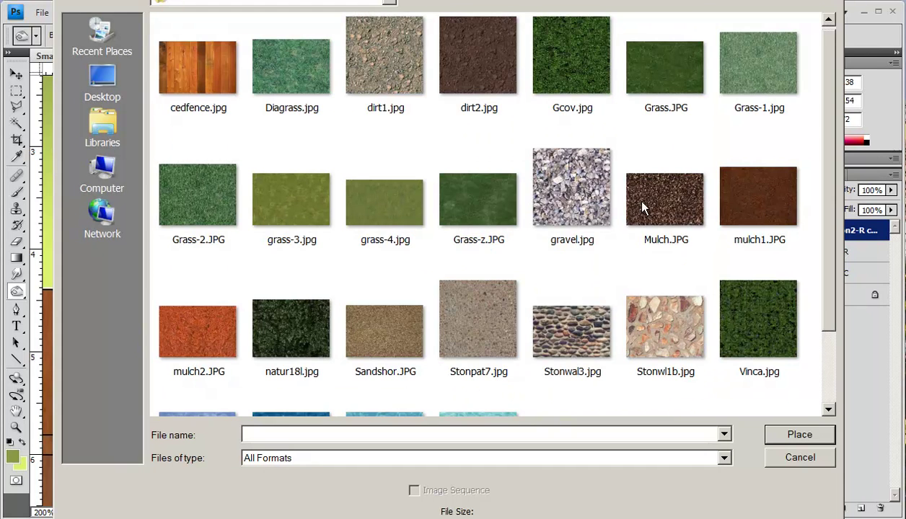
Step: Place Cloud5.JPG from Sky&Clouds and move its layer below the R copy layer
{"action": "left_click", "coordinate": [430, 4]}
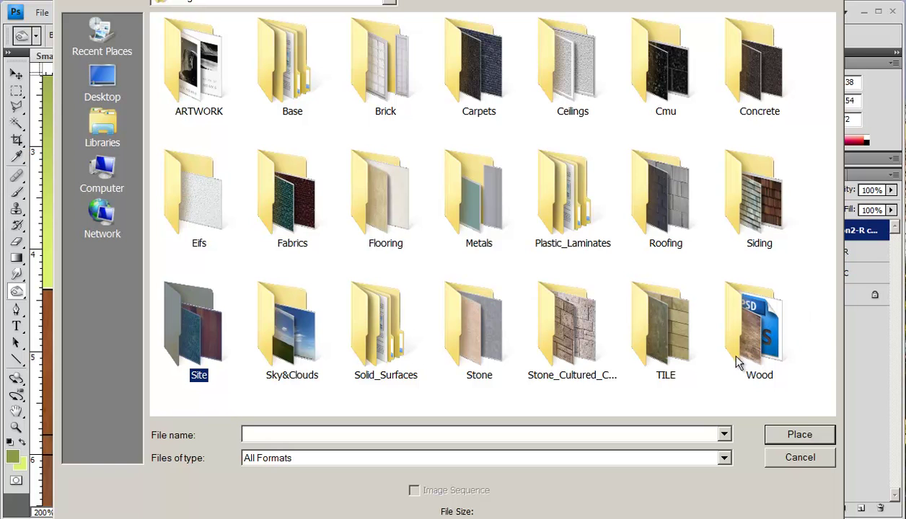
{"action": "double_click", "coordinate": [292, 323]}
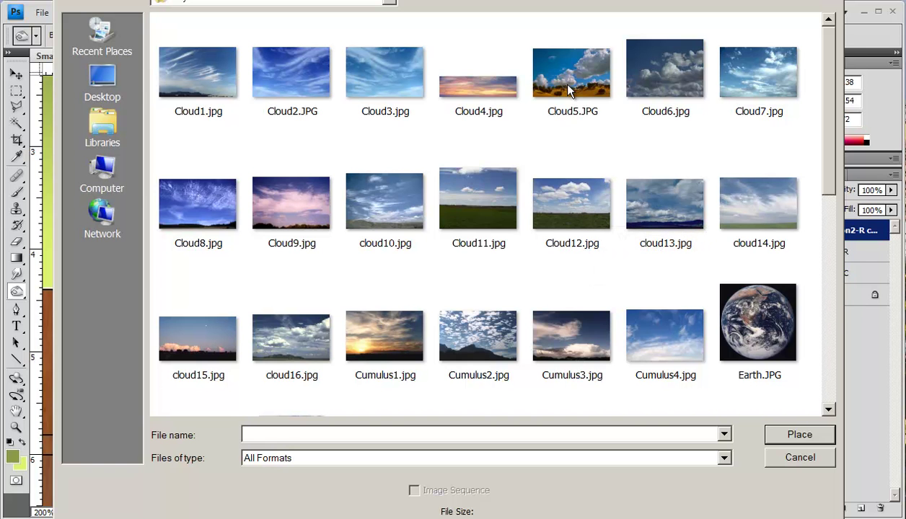
{"action": "left_click", "coordinate": [573, 114]}
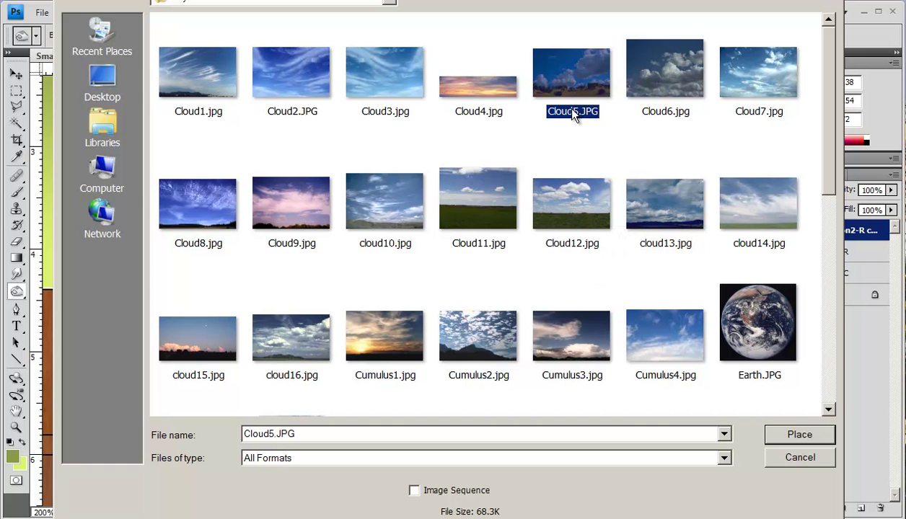
{"action": "left_click", "coordinate": [787, 435]}
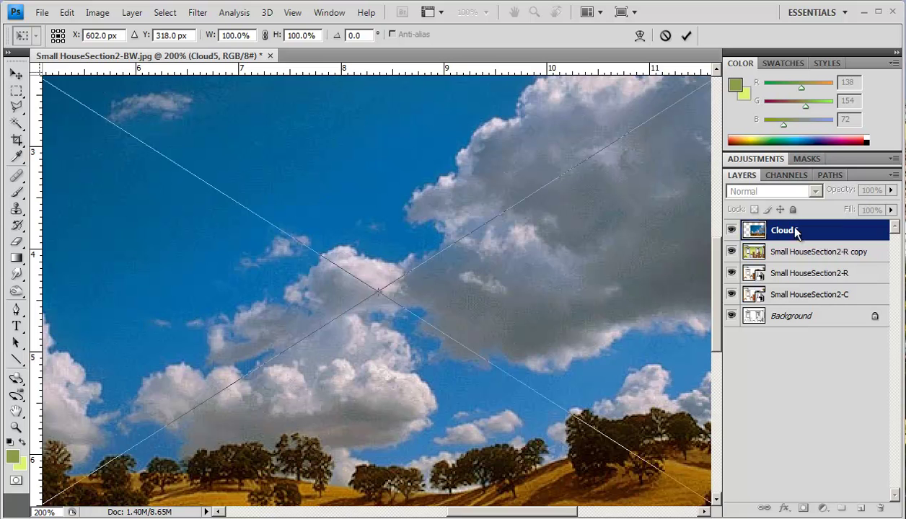
{"action": "left_click", "coordinate": [685, 36]}
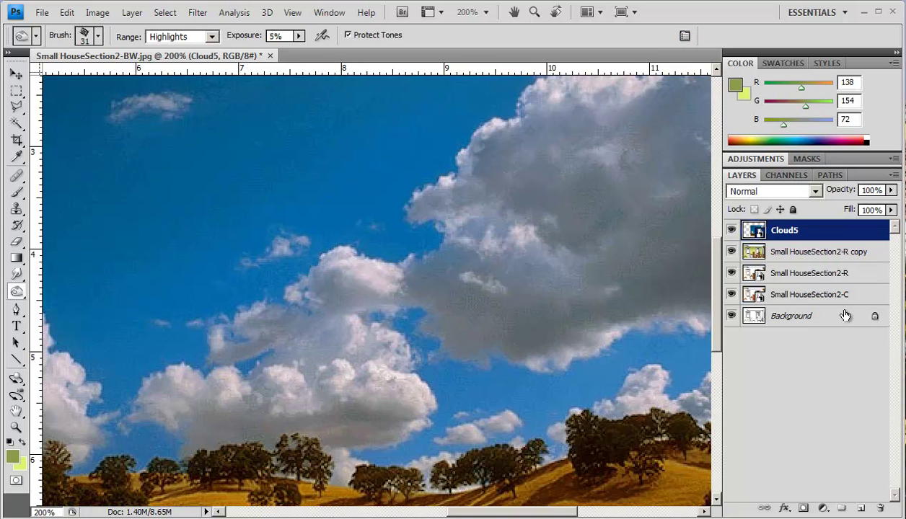
{"action": "left_click_drag", "start_coordinate": [809, 235], "coordinate": [809, 266]}
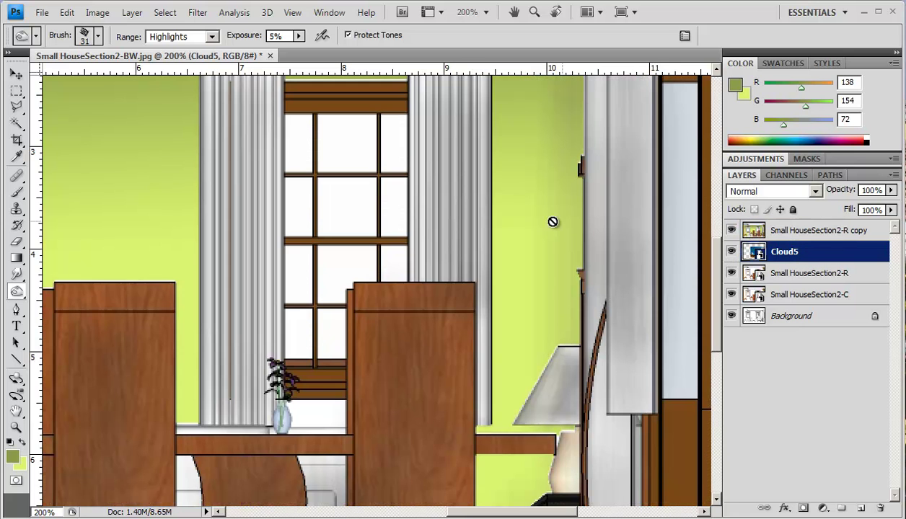
Step: Magic Wand the right window's panes on Background, then delete them from the R copy layer
{"action": "left_click", "coordinate": [15, 122]}
{"action": "left_click", "coordinate": [296, 155]}
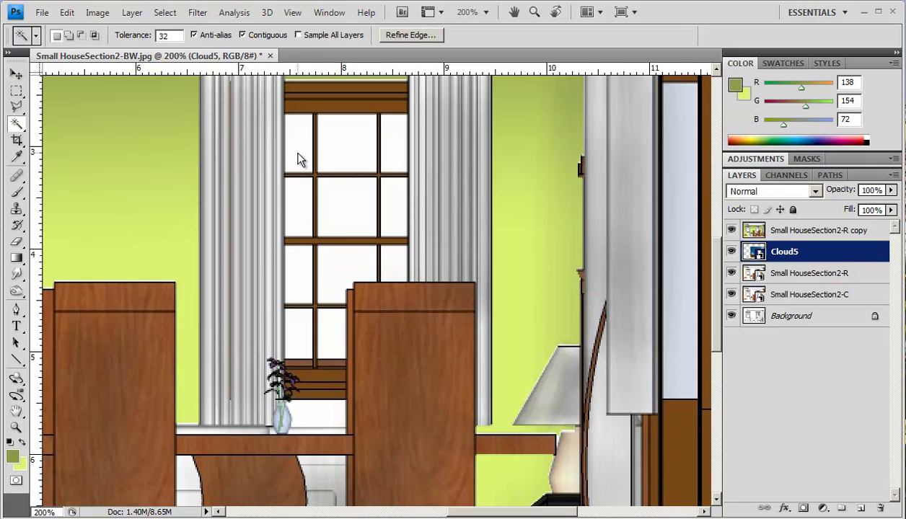
{"action": "left_click", "coordinate": [791, 318]}
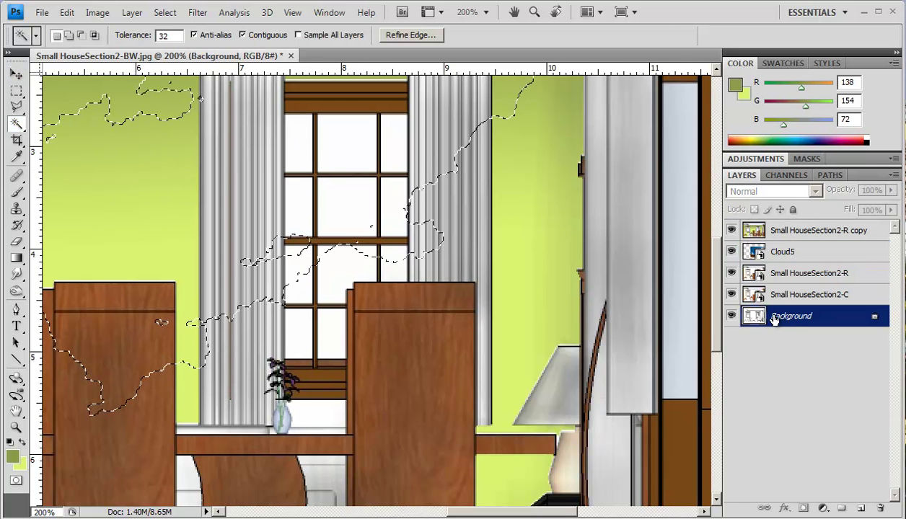
{"action": "left_click", "coordinate": [300, 150]}
{"action": "key", "text": "shift"}
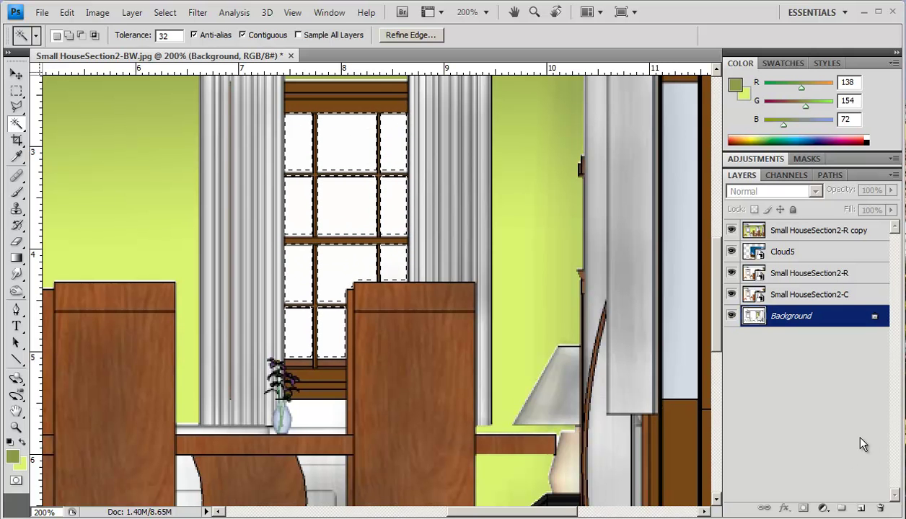
{"action": "left_click", "coordinate": [795, 228]}
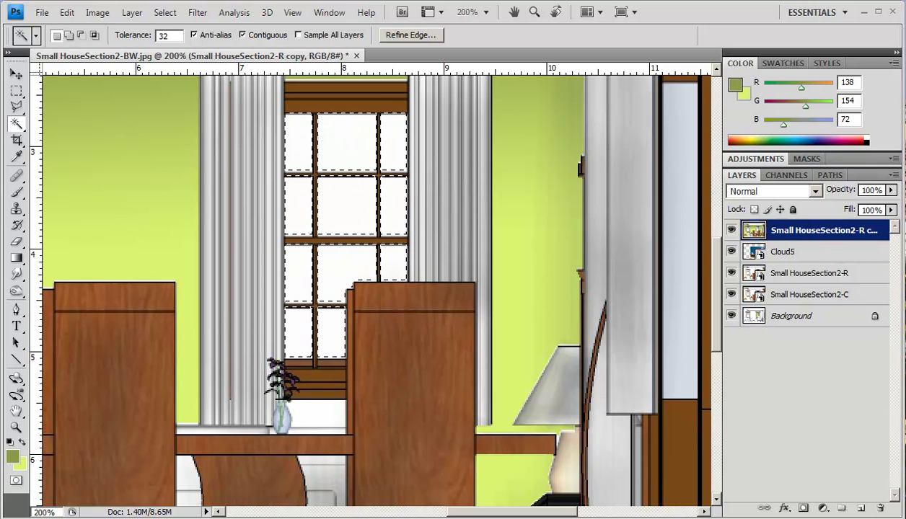
{"action": "key", "text": "Delete"}
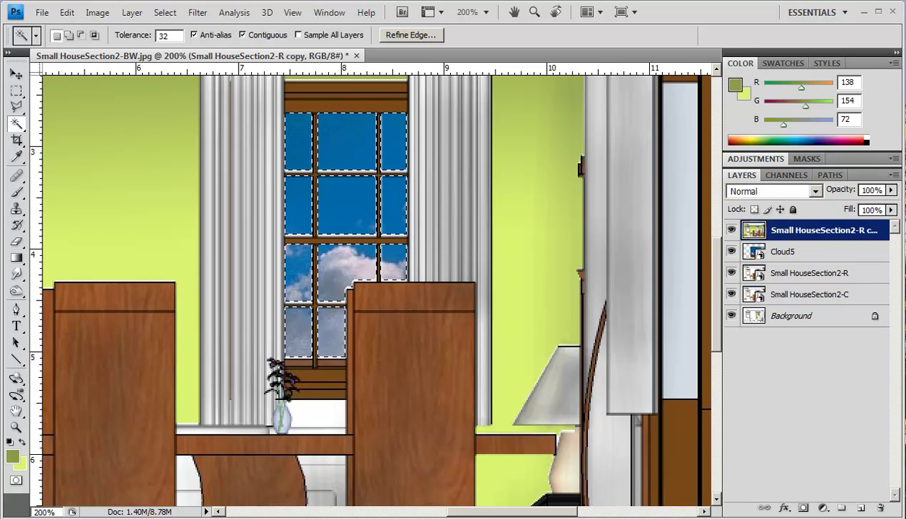
{"action": "left_click_drag", "start_coordinate": [473, 514], "coordinate": [368, 507]}
Step: On the Background layer, shift-select all the second window's panes, row by row
{"action": "left_click", "coordinate": [774, 321]}
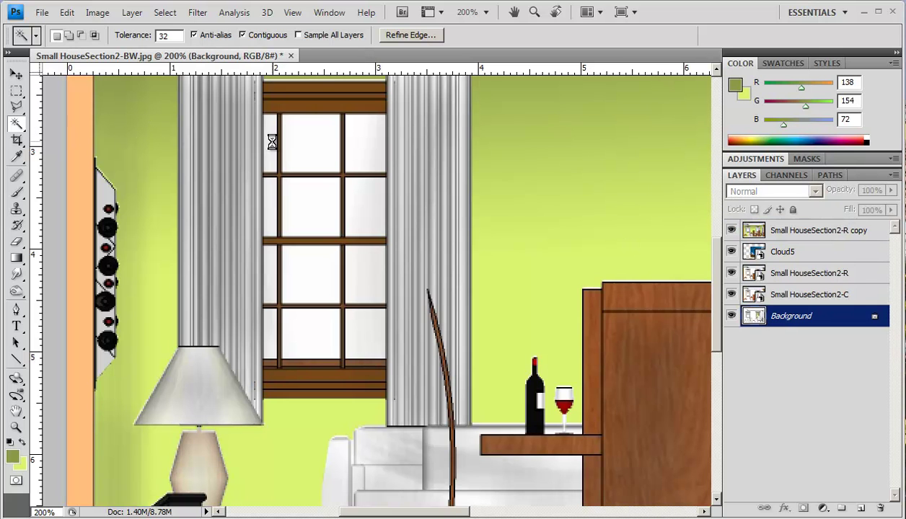
{"action": "left_click", "coordinate": [307, 144], "text": "shift"}
{"action": "left_click", "coordinate": [356, 146], "text": "shift"}
{"action": "left_click", "coordinate": [354, 203], "text": "shift"}
{"action": "left_click", "coordinate": [289, 201], "text": "shift"}
{"action": "left_click", "coordinate": [271, 209], "text": "shift"}
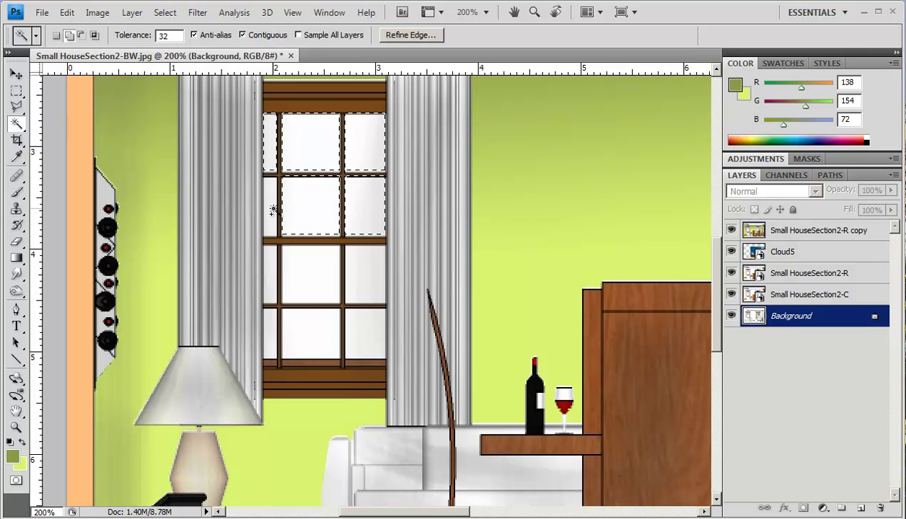
{"action": "left_click", "coordinate": [270, 274], "text": "shift"}
{"action": "left_click", "coordinate": [351, 274], "text": "shift"}
{"action": "left_click", "coordinate": [310, 274], "text": "shift"}
{"action": "left_click", "coordinate": [350, 337], "text": "shift"}
{"action": "left_click", "coordinate": [319, 337], "text": "shift"}
{"action": "left_click", "coordinate": [276, 335], "text": "shift"}
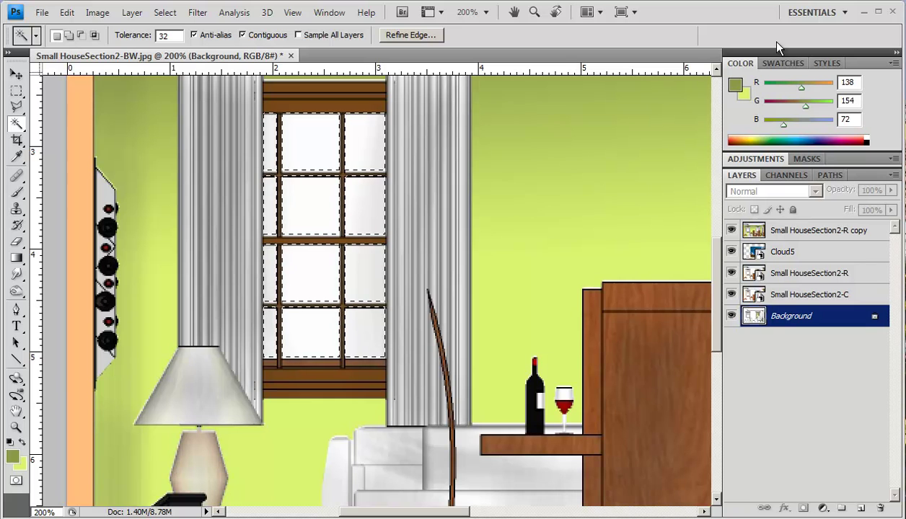
Step: Deselect, then hide the Small HouseSection2-R copy layer to inspect the sky coverage
{"action": "left_click", "coordinate": [830, 232]}
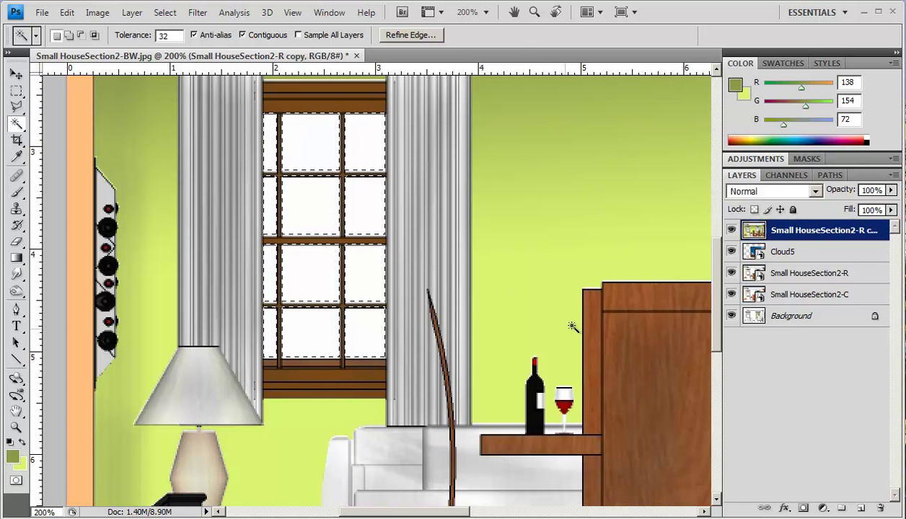
{"action": "left_click_drag", "start_coordinate": [420, 513], "coordinate": [424, 482]}
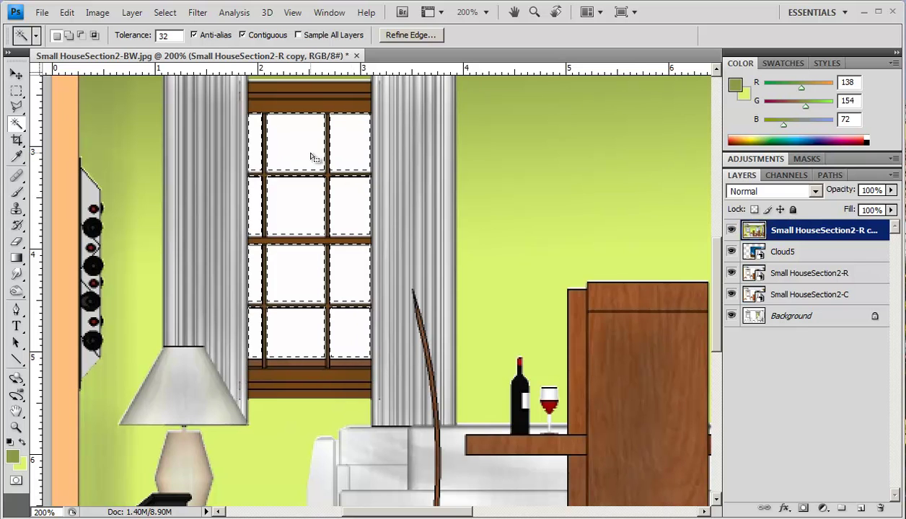
{"action": "key", "text": "ctrl+d"}
{"action": "left_click", "coordinate": [732, 230]}
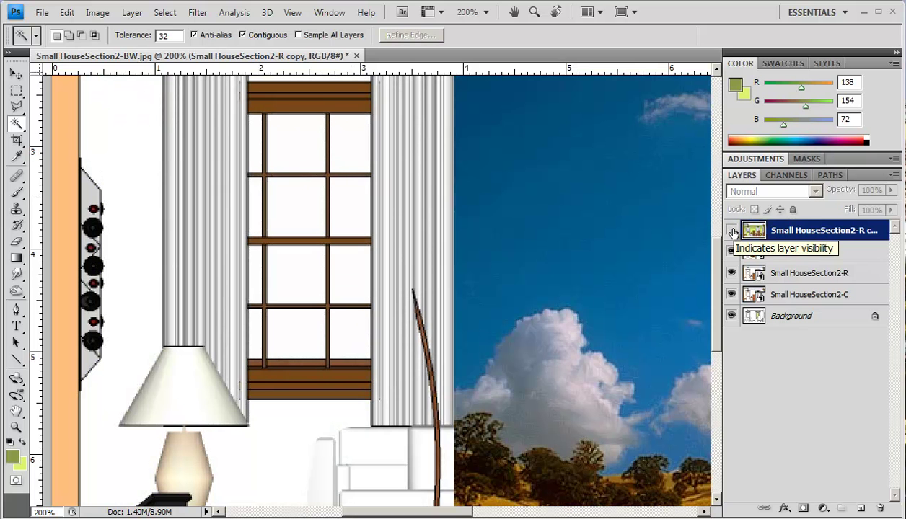
{"action": "mouse_move", "coordinate": [460, 515]}
{"action": "left_mouse_down"}
{"action": "mouse_move", "coordinate": [414, 515]}
{"action": "mouse_move", "coordinate": [634, 513]}
{"action": "mouse_move", "coordinate": [461, 508]}
{"action": "left_mouse_up"}
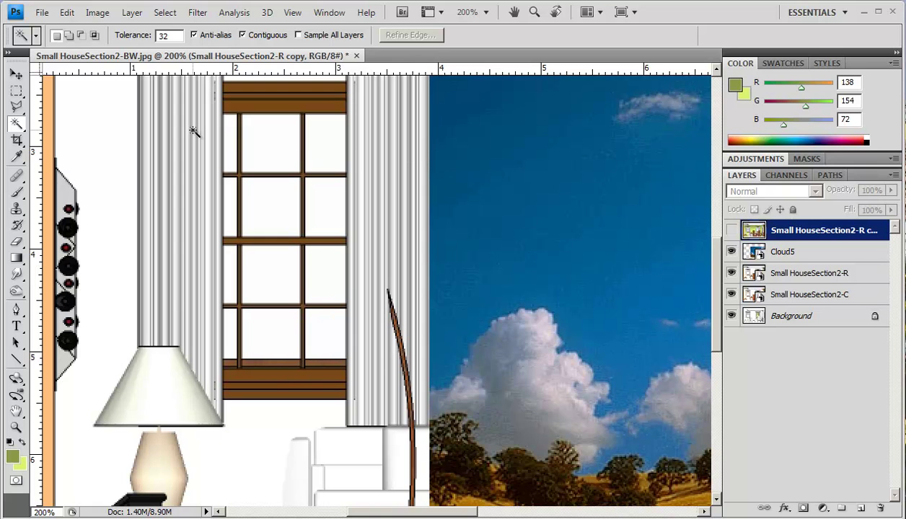
Step: Scale the Cloud5 layer leftward to 130.9% width and show the R copy layer again
{"action": "left_click", "coordinate": [793, 259]}
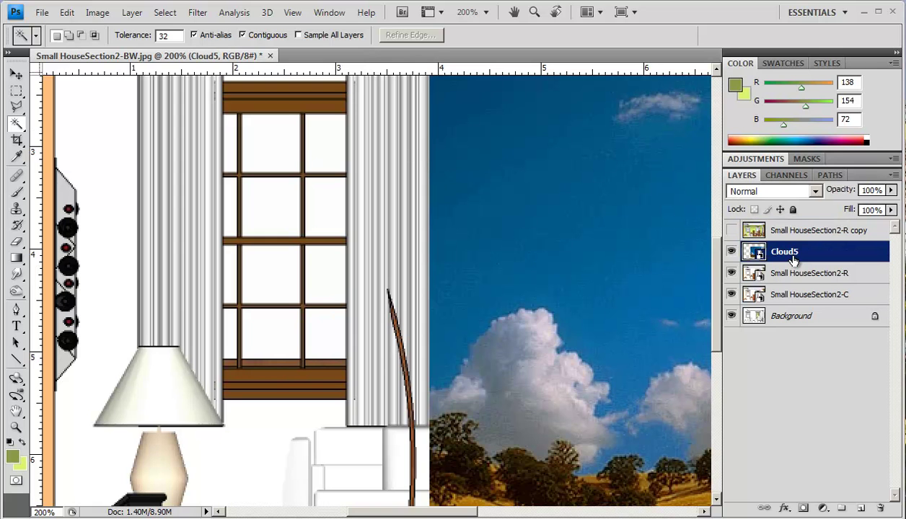
{"action": "left_click", "coordinate": [67, 16]}
{"action": "mouse_move", "coordinate": [85, 309]}
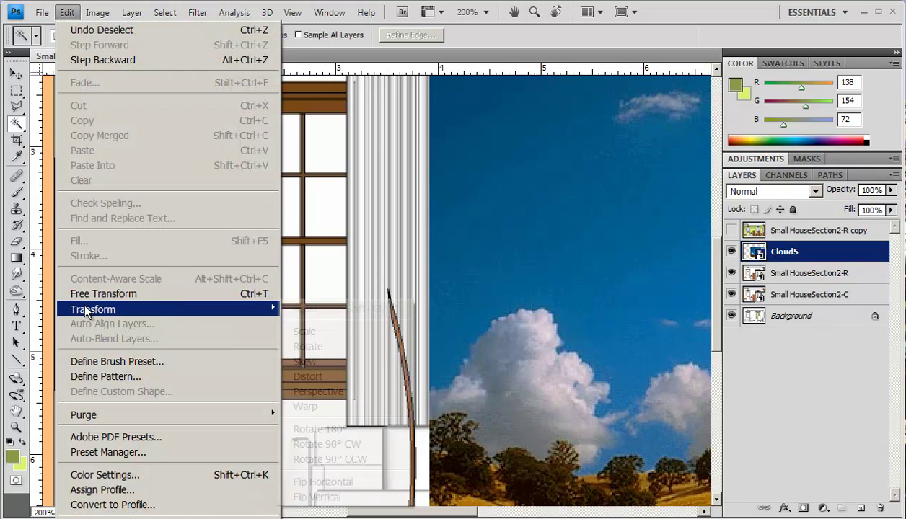
{"action": "left_click", "coordinate": [302, 330]}
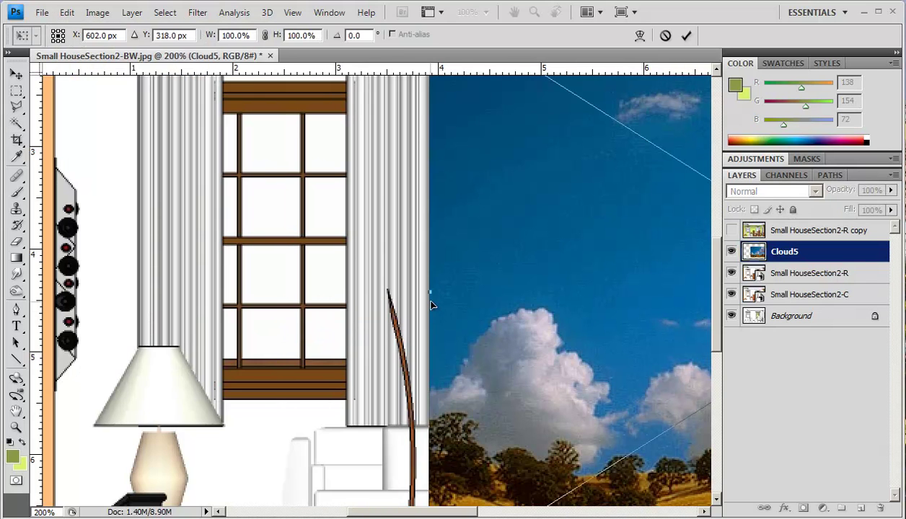
{"action": "left_click_drag", "start_coordinate": [431, 291], "coordinate": [150, 270]}
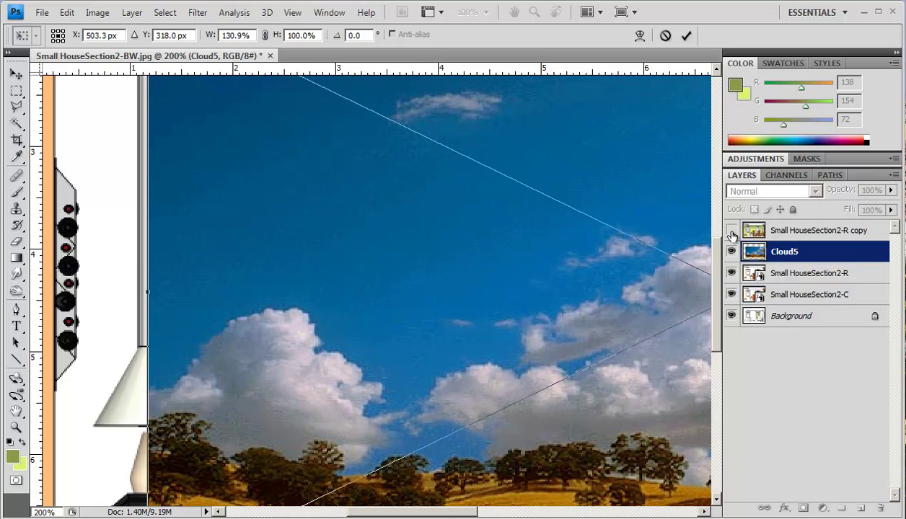
{"action": "left_click", "coordinate": [686, 35]}
{"action": "left_click", "coordinate": [731, 230]}
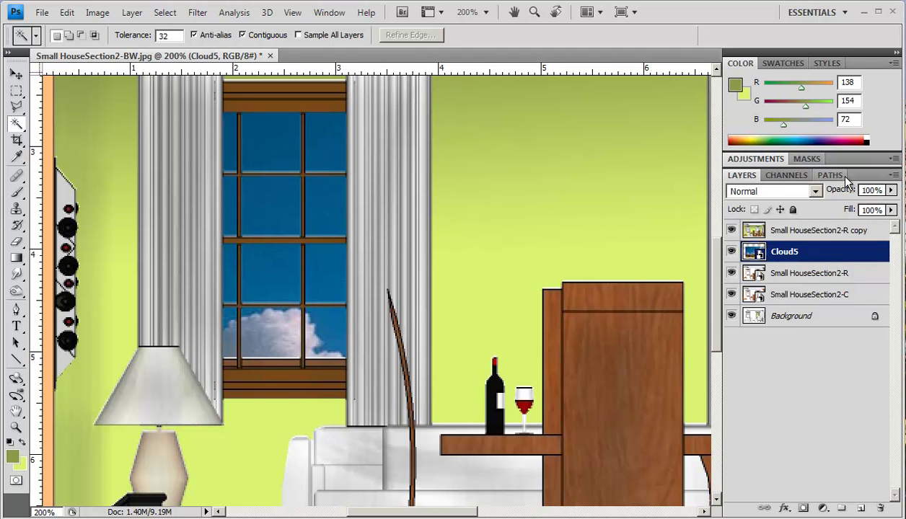
Step: Lower the Cloud5 layer's opacity to 95% and make the R copy layer active
{"action": "left_click", "coordinate": [891, 189]}
{"action": "left_click_drag", "start_coordinate": [889, 204], "coordinate": [845, 207]}
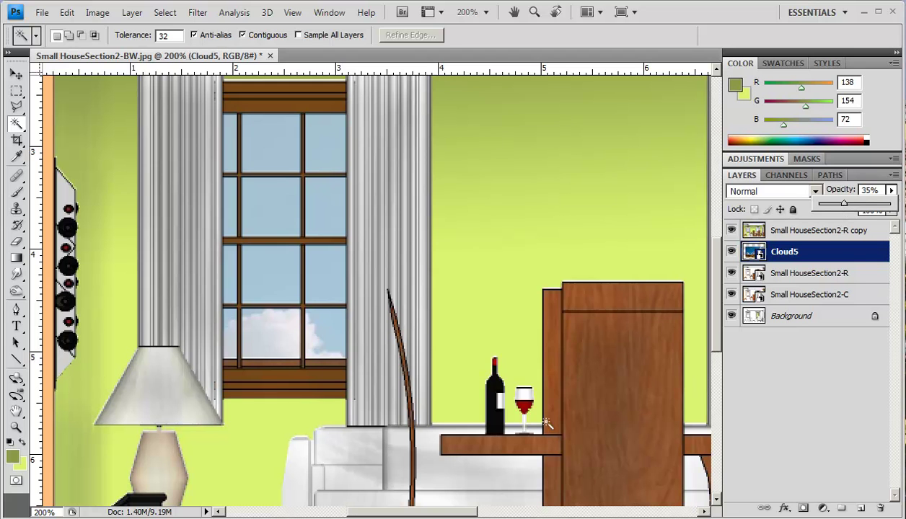
{"action": "left_click", "coordinate": [779, 231]}
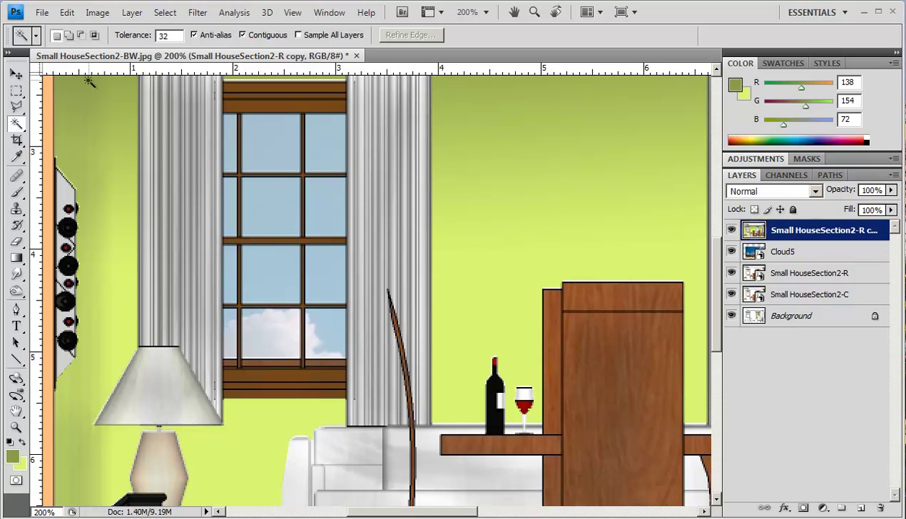
Step: Zoom out to 66.7% to see the whole room, then back to 100%
{"action": "left_click", "coordinate": [16, 428]}
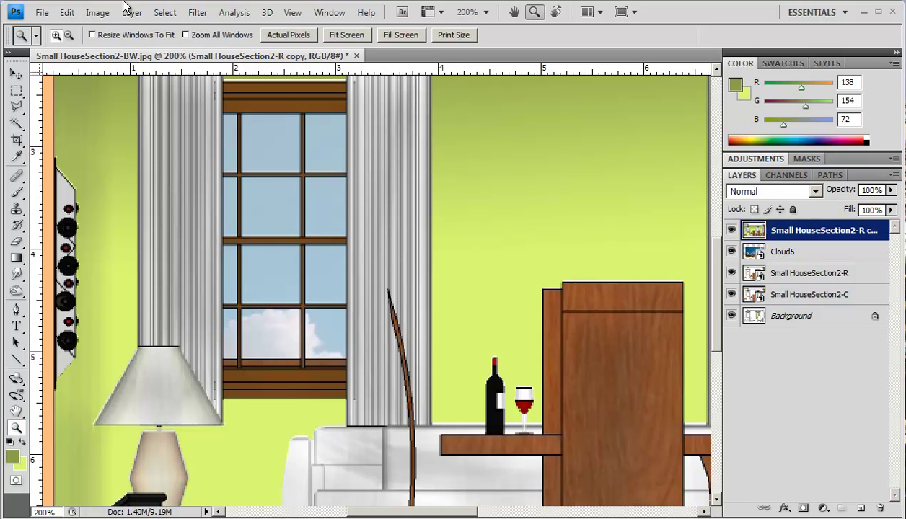
{"action": "left_click", "coordinate": [68, 35]}
{"action": "left_click", "coordinate": [218, 223]}
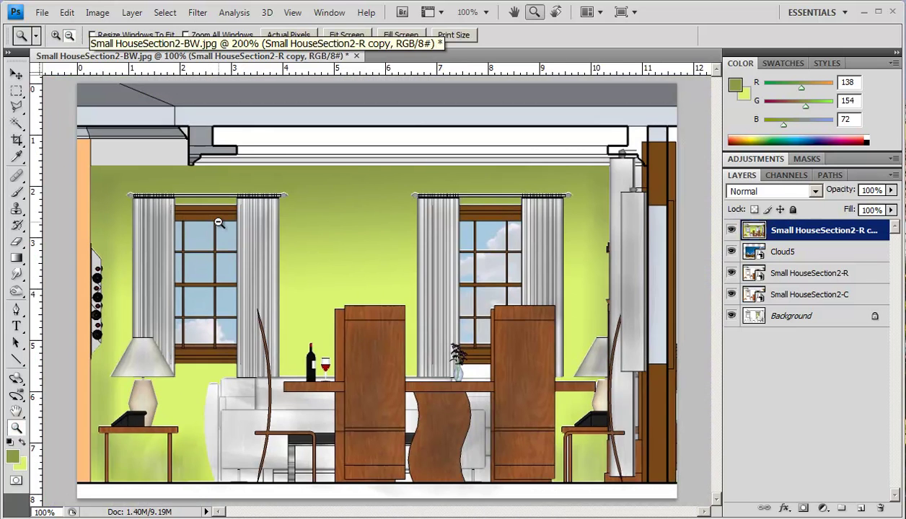
{"action": "left_click", "coordinate": [218, 224]}
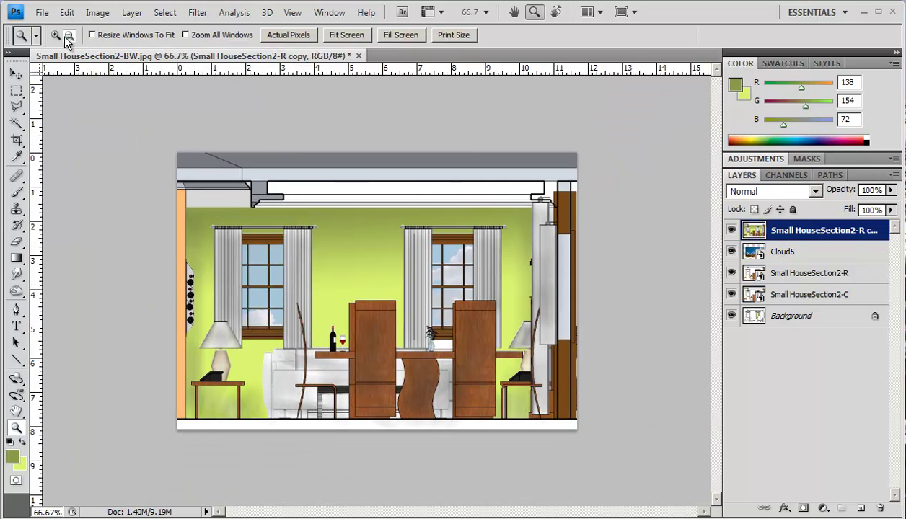
{"action": "left_click", "coordinate": [95, 125]}
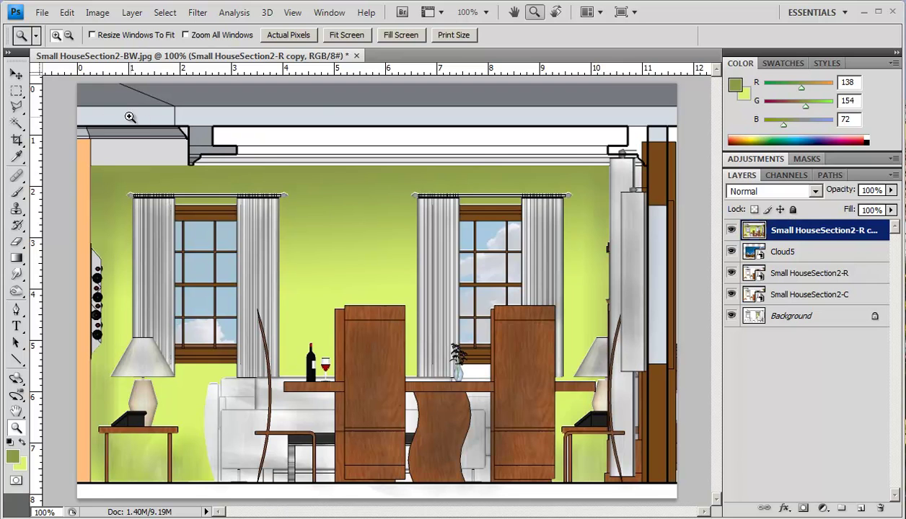
{"action": "left_click", "coordinate": [15, 90]}
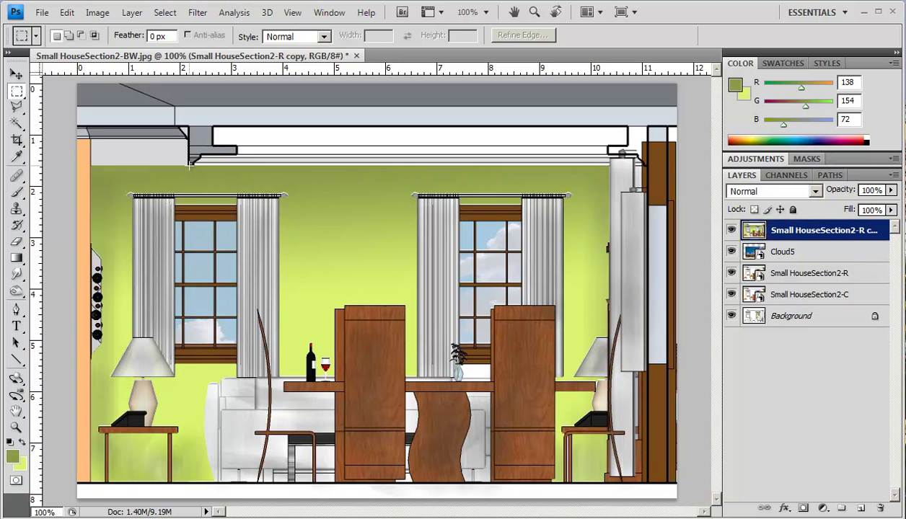
Step: Marquee the ceiling corner area, holding Shift to add further ceiling bands
{"action": "left_click_drag", "start_coordinate": [190, 164], "coordinate": [116, 126]}
{"action": "left_click_drag", "start_coordinate": [91, 83], "coordinate": [91, 83]}
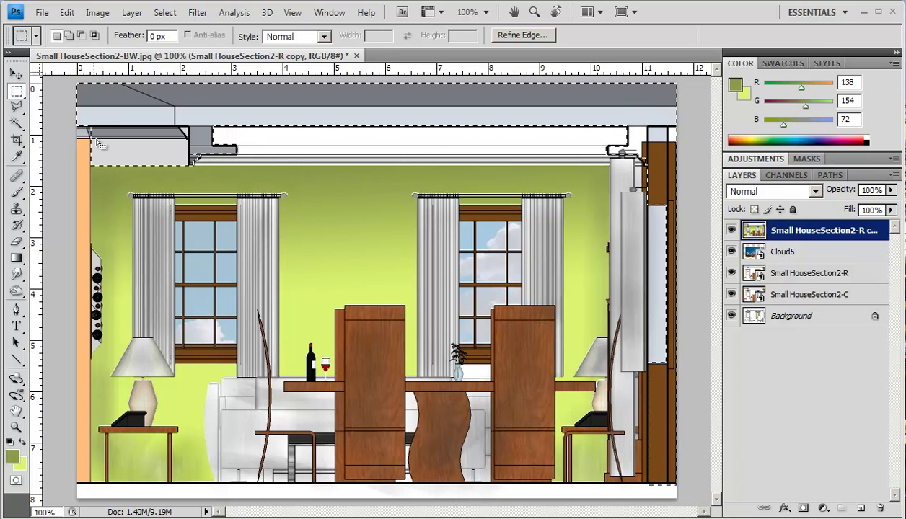
{"action": "key", "text": "shift"}
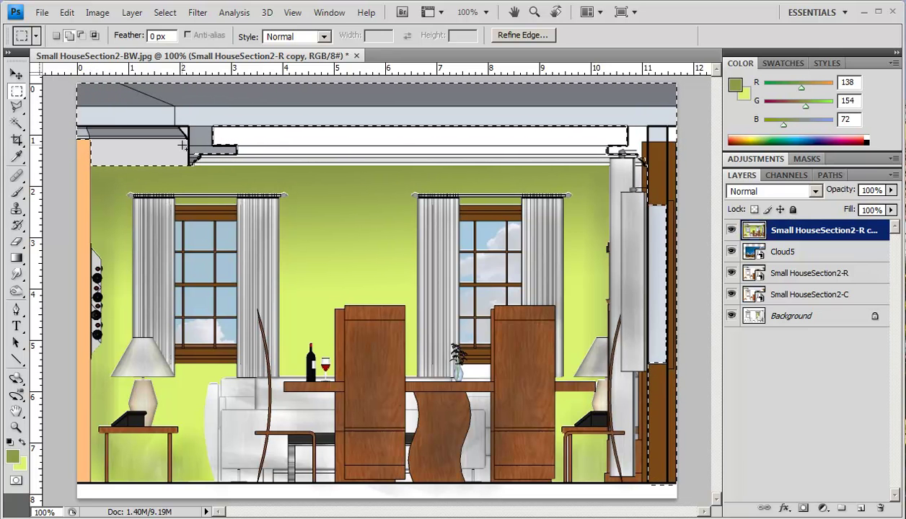
Step: Set the foreground colour to grey (R148 G149 B144)
{"action": "key", "text": "i"}
{"action": "left_click", "coordinate": [13, 457]}
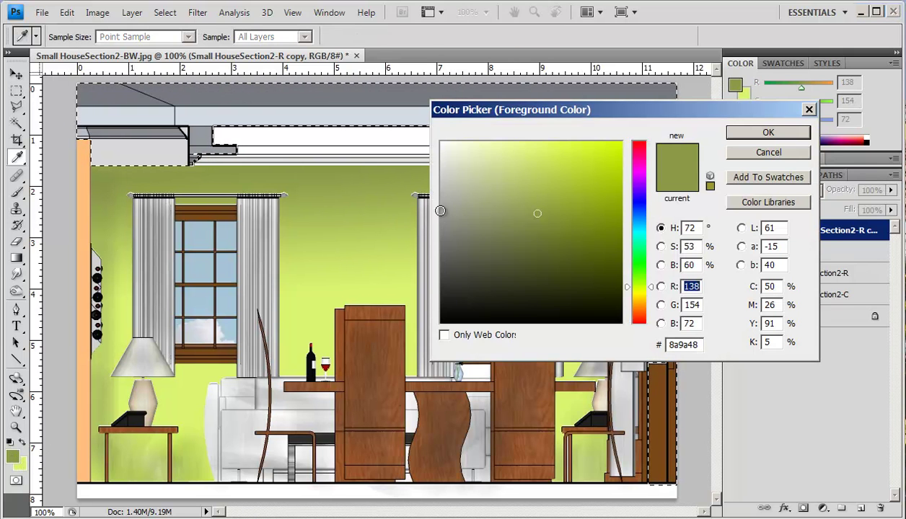
{"action": "left_click_drag", "start_coordinate": [439, 211], "coordinate": [447, 218]}
{"action": "left_click", "coordinate": [736, 135]}
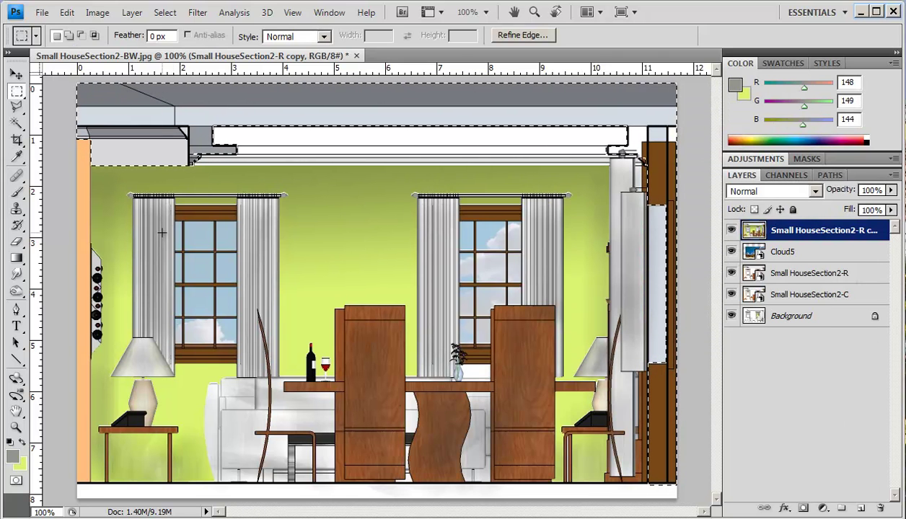
Step: Paint Bucket the four ceiling and cornice bands with the grey
{"action": "left_click", "coordinate": [16, 260]}
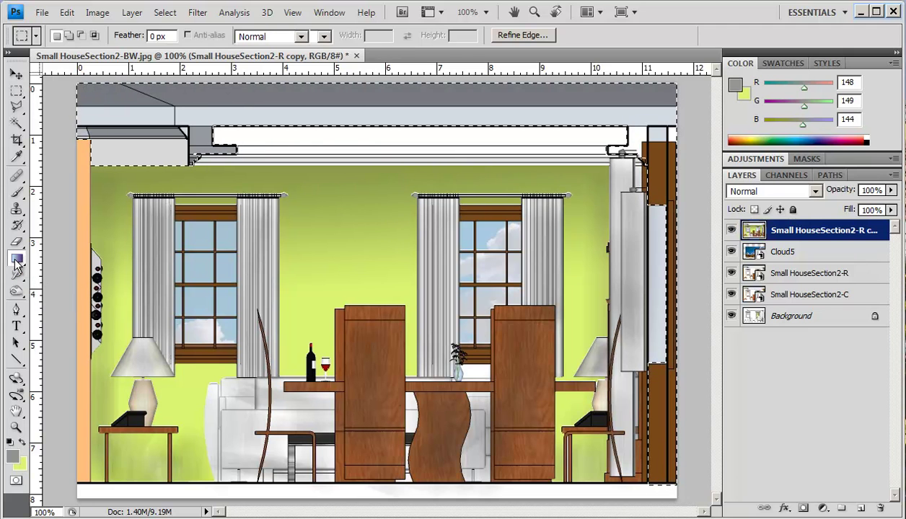
{"action": "left_click", "coordinate": [58, 272]}
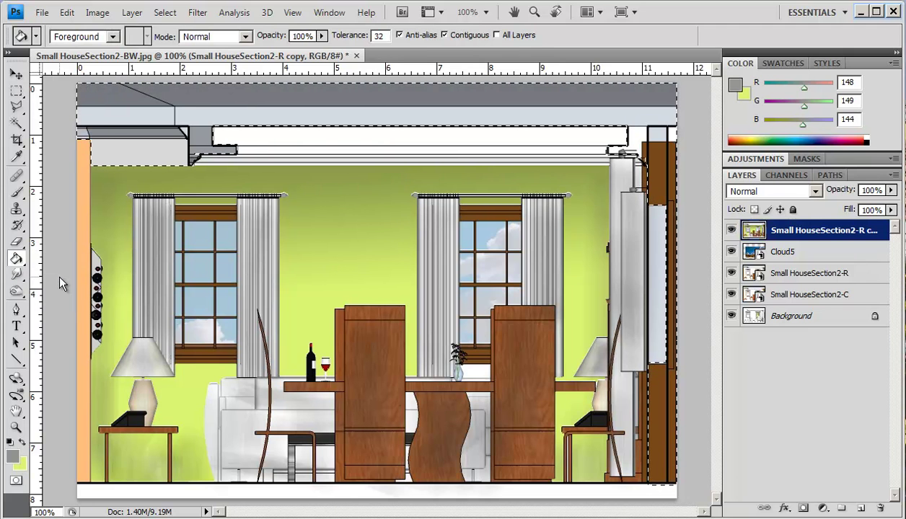
{"action": "left_click", "coordinate": [176, 93]}
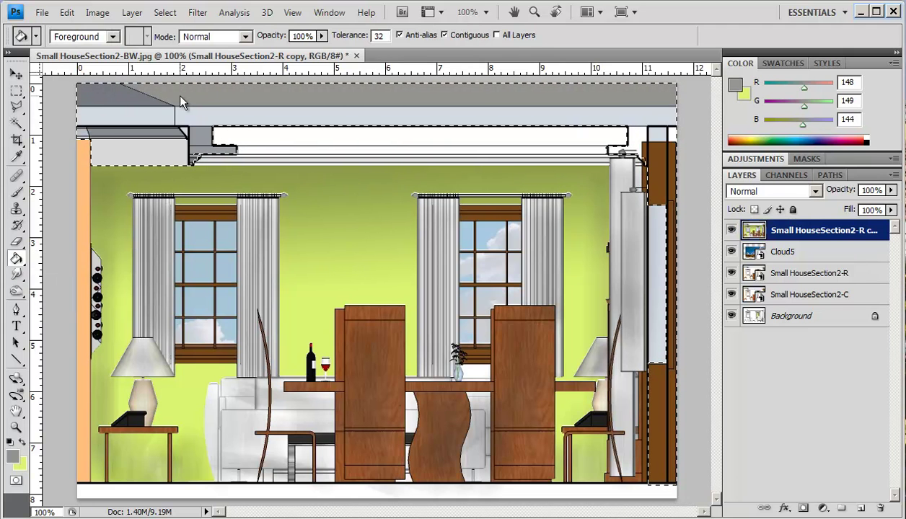
{"action": "left_click", "coordinate": [126, 113]}
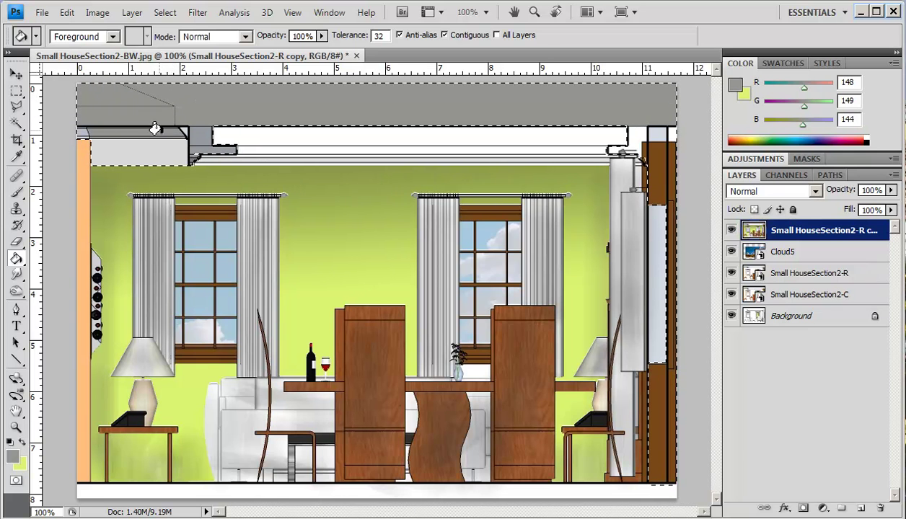
{"action": "left_click", "coordinate": [143, 148]}
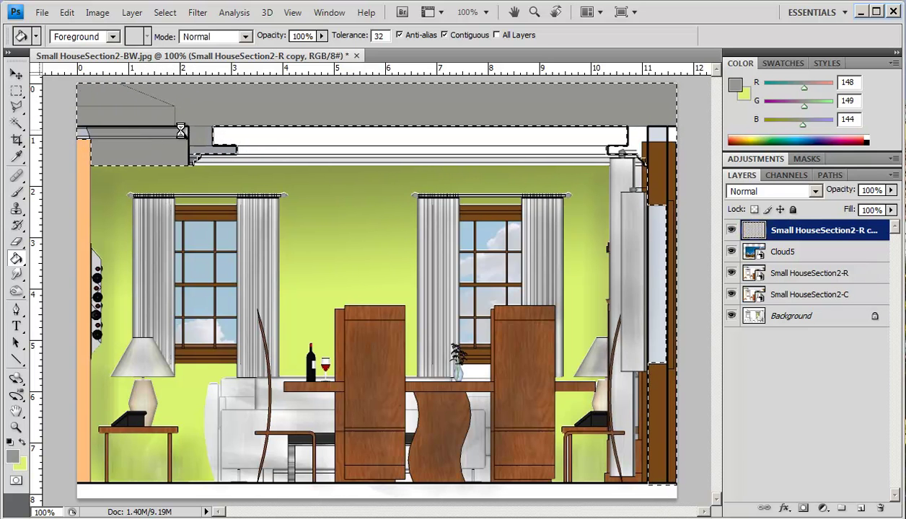
{"action": "left_click", "coordinate": [183, 135]}
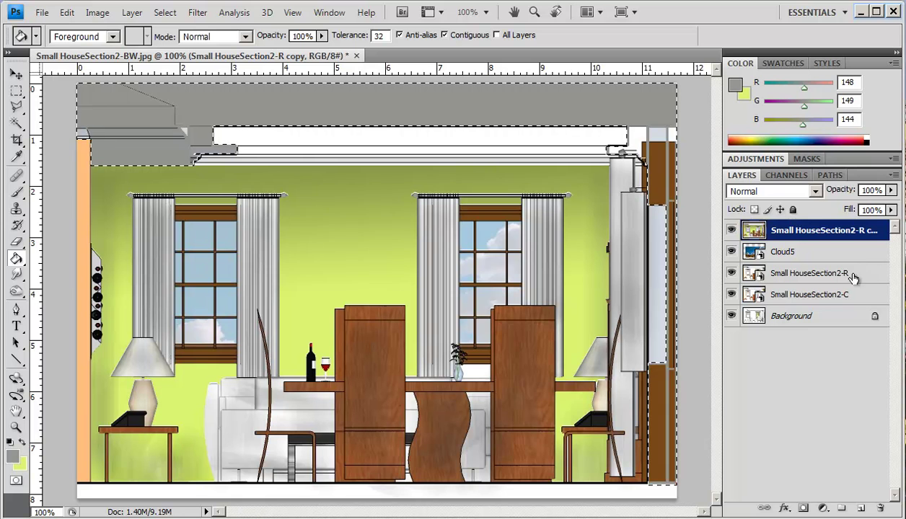
Step: Add a new empty Layer 1 and set its opacity to 79%
{"action": "left_click", "coordinate": [859, 508]}
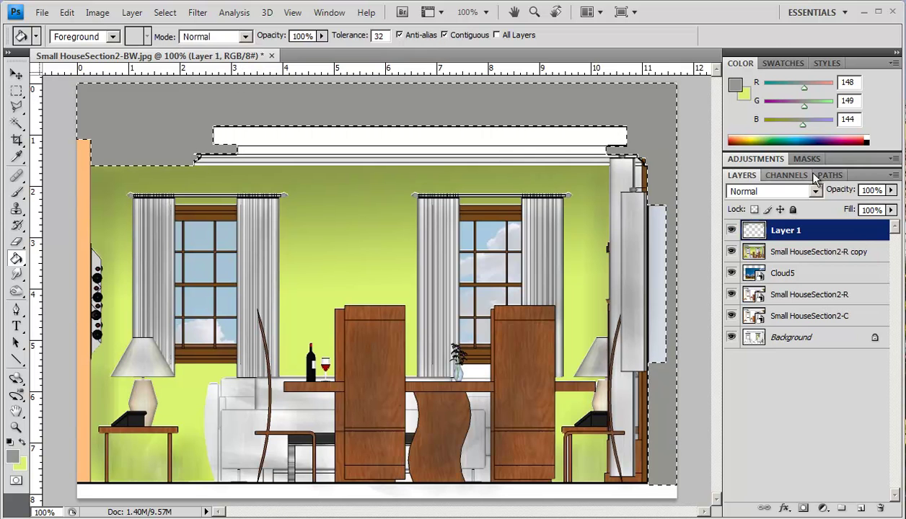
{"action": "left_click", "coordinate": [890, 190]}
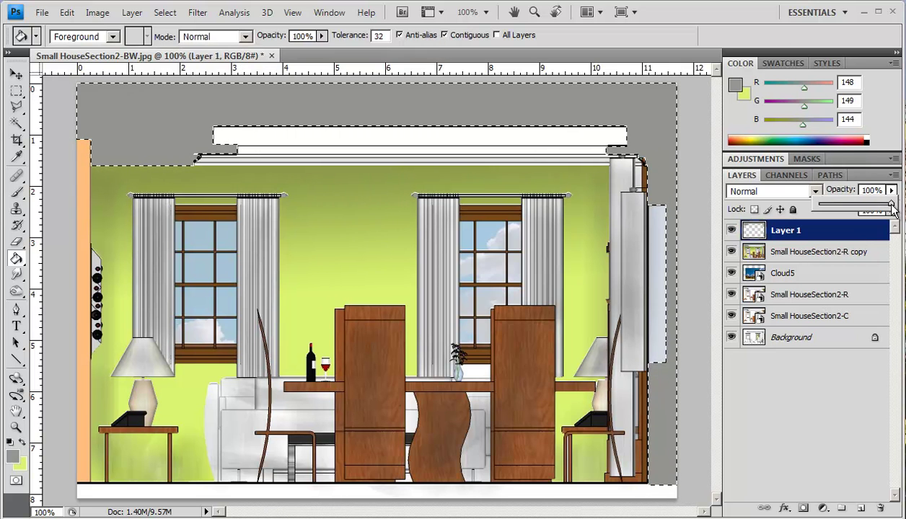
{"action": "left_click_drag", "start_coordinate": [892, 205], "coordinate": [875, 209]}
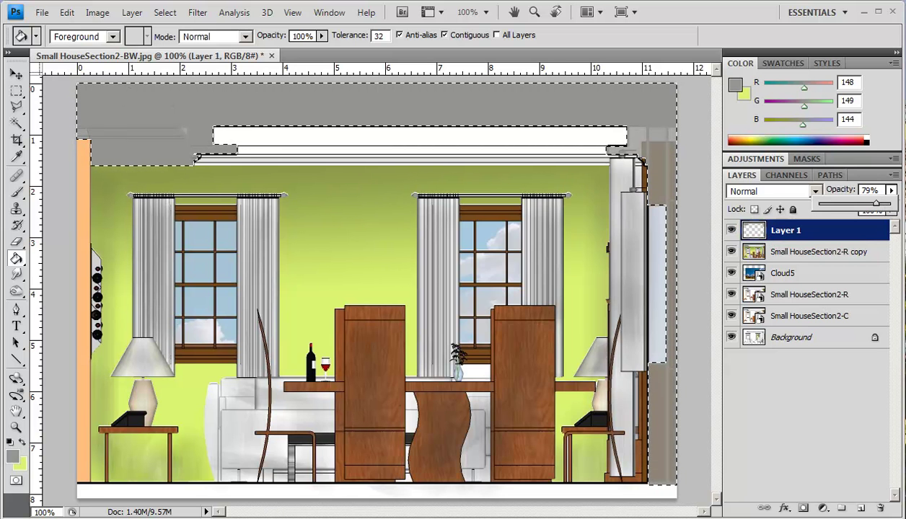
Step: Deselect, then merge Layer 1, Small HouseSection2-R copy and Cloud5 into one layer
{"action": "left_click", "coordinate": [824, 254]}
{"action": "left_click", "coordinate": [815, 276]}
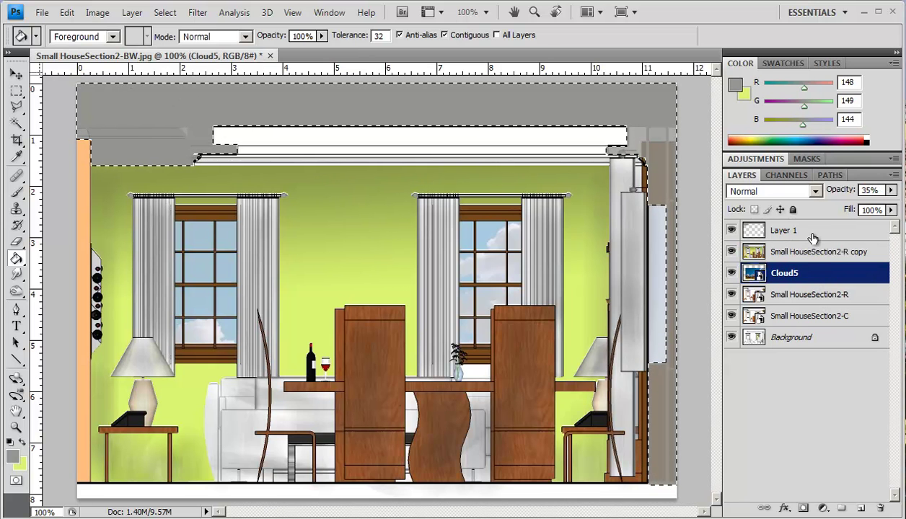
{"action": "key", "text": "ctrl+d"}
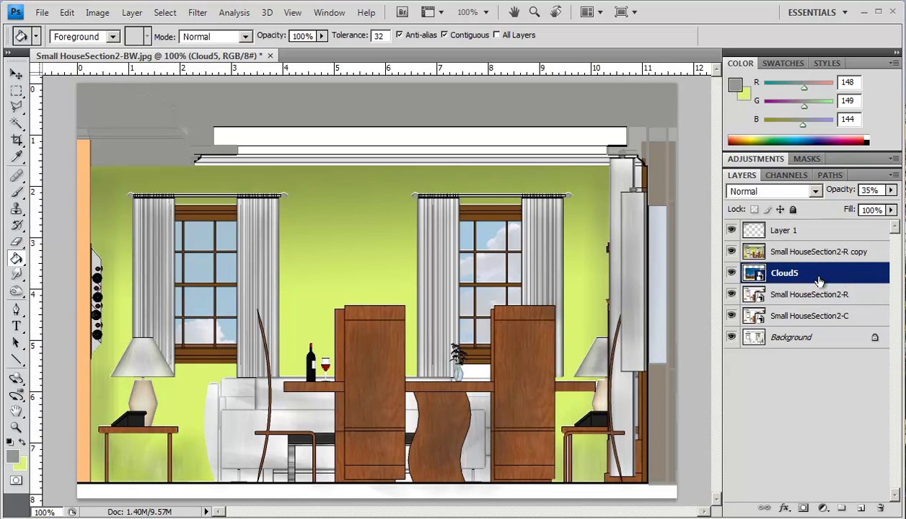
{"action": "left_click", "coordinate": [793, 238], "text": "shift"}
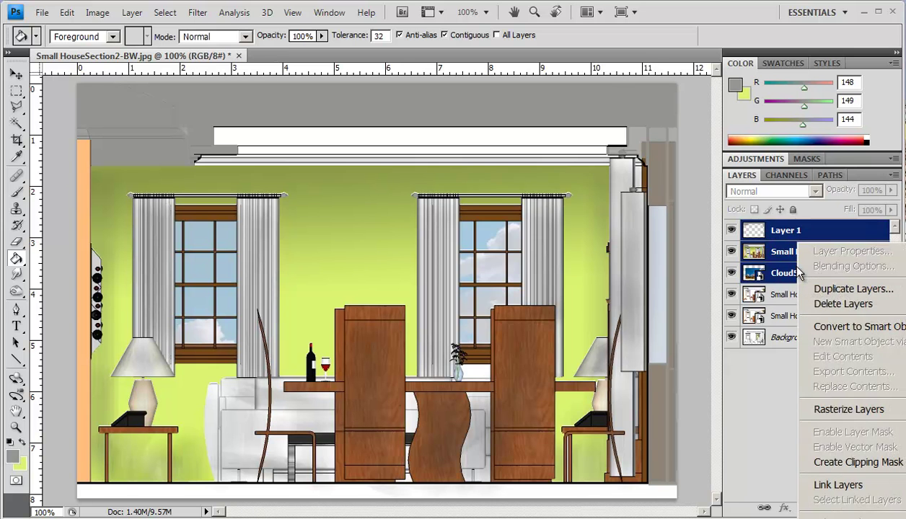
{"action": "left_click", "coordinate": [785, 253]}
{"action": "right_click", "coordinate": [784, 254]}
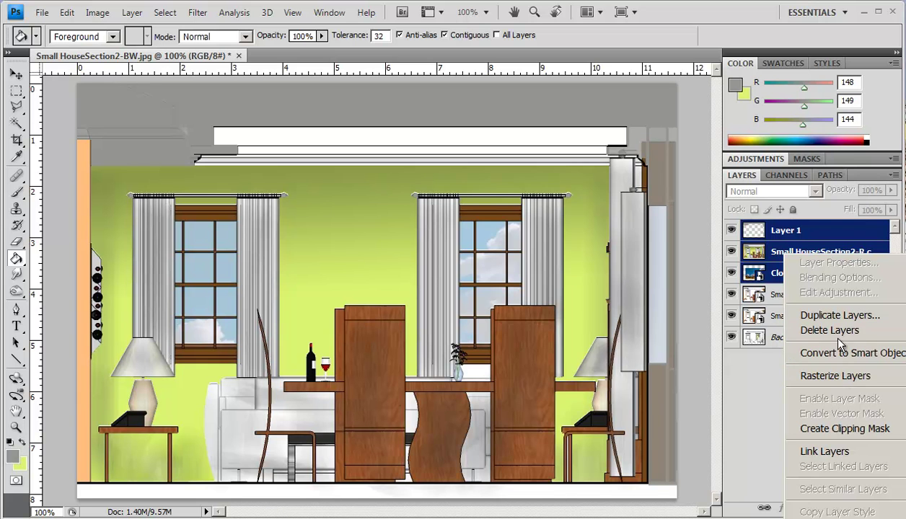
{"action": "key", "text": "ctrl+e"}
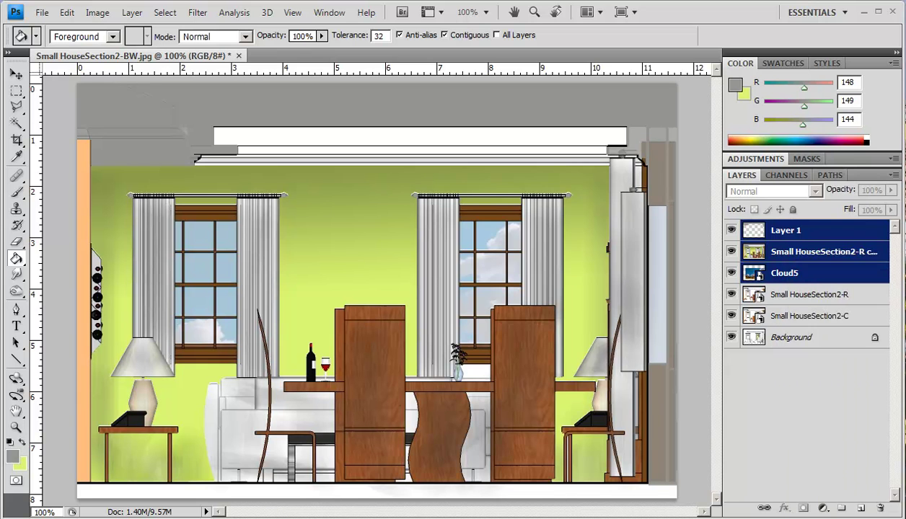
Step: Rename the merged layer to 'Render'
{"action": "double_click", "coordinate": [786, 230]}
{"action": "type", "text": "Render"}
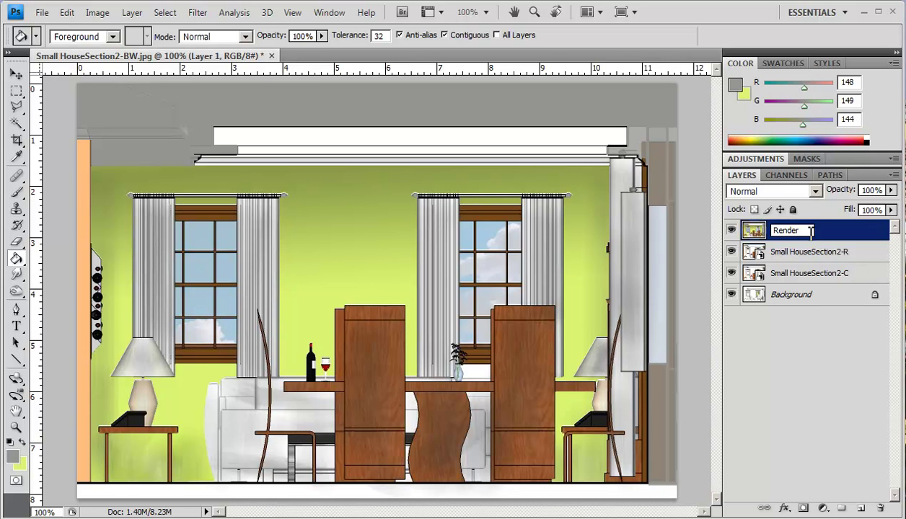
{"action": "key", "text": "Return"}
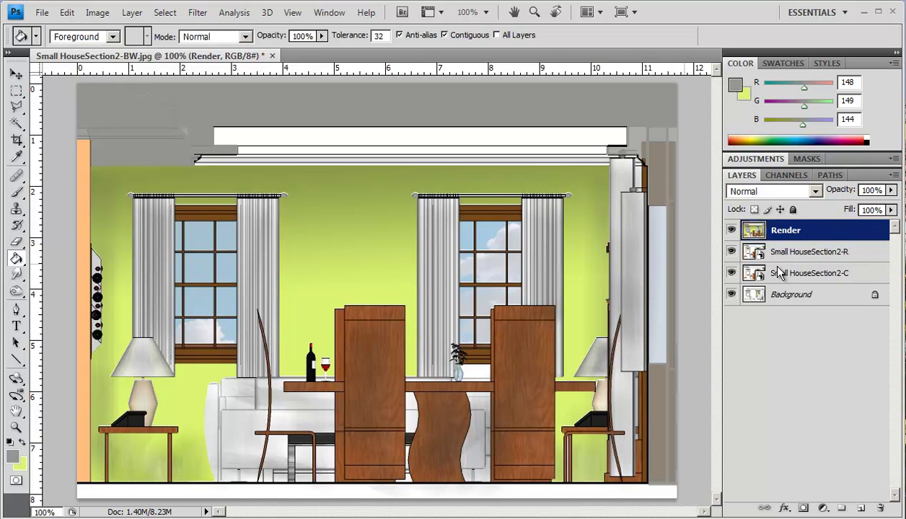